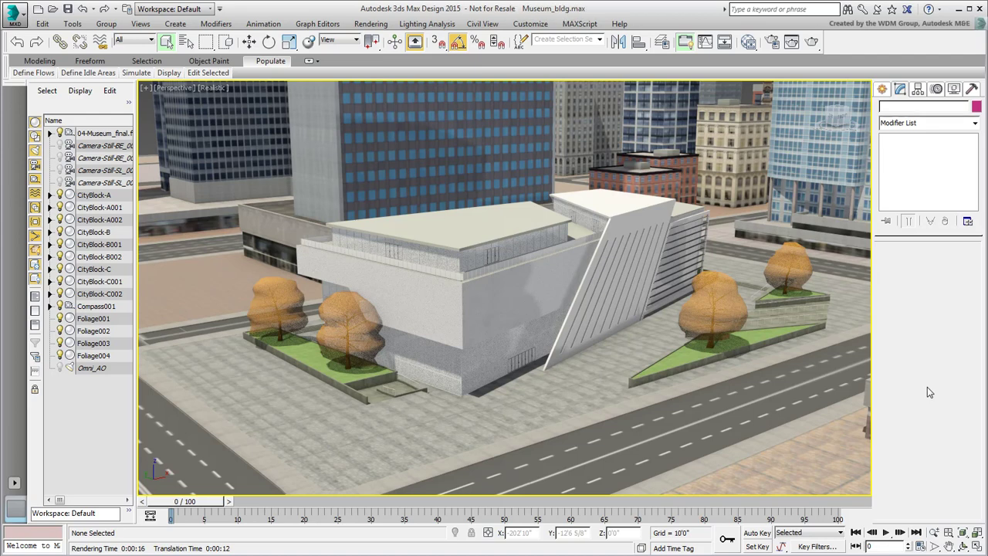
Render the museum's perspective view from afar and again as a close-up of the upper terrace and its railing
{"action": "left_click", "coordinate": [810, 42]}
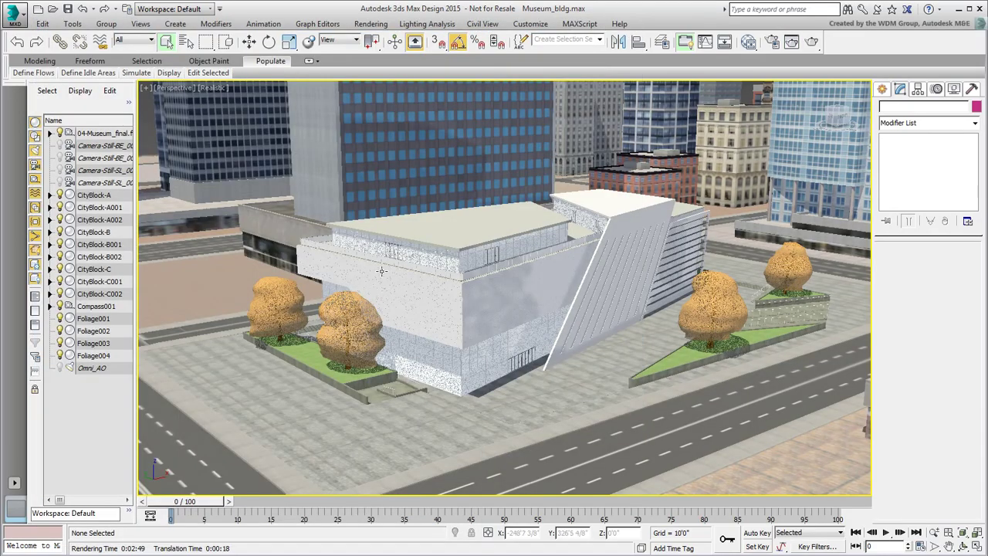
{"action": "middle_click_drag", "start_coordinate": [398, 271], "coordinate": [416, 260], "text": "alt"}
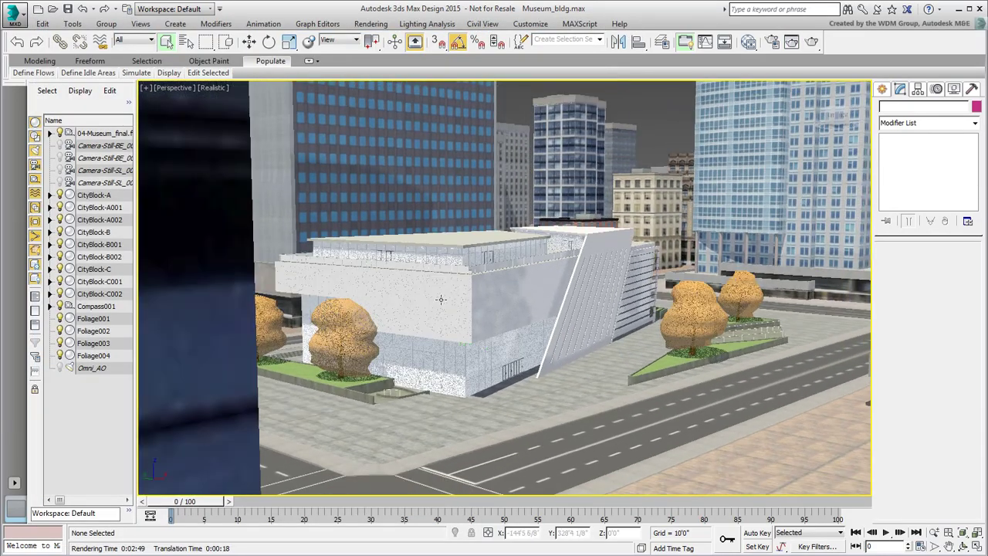
{"action": "scroll", "coordinate": [438, 300], "scroll_direction": "up", "scroll_amount": 2}
{"action": "scroll", "coordinate": [408, 223], "scroll_direction": "up", "scroll_amount": 4}
{"action": "middle_click_drag", "start_coordinate": [408, 223], "coordinate": [523, 313], "text": "alt"}
{"action": "middle_click_drag", "start_coordinate": [461, 309], "coordinate": [476, 323], "text": "alt"}
{"action": "scroll", "coordinate": [476, 323], "scroll_direction": "down", "scroll_amount": 2}
{"action": "left_click", "coordinate": [810, 41]}
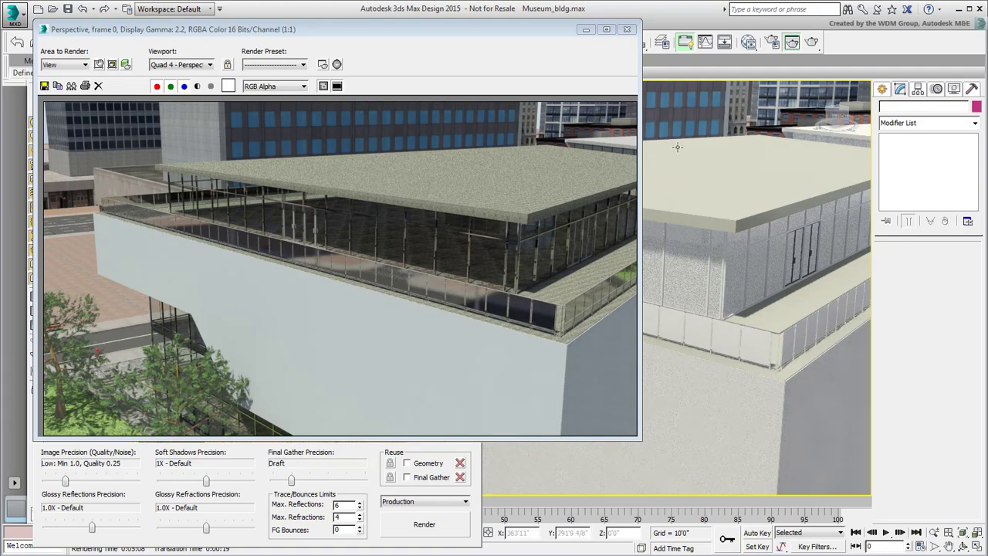
{"action": "left_click", "coordinate": [629, 31]}
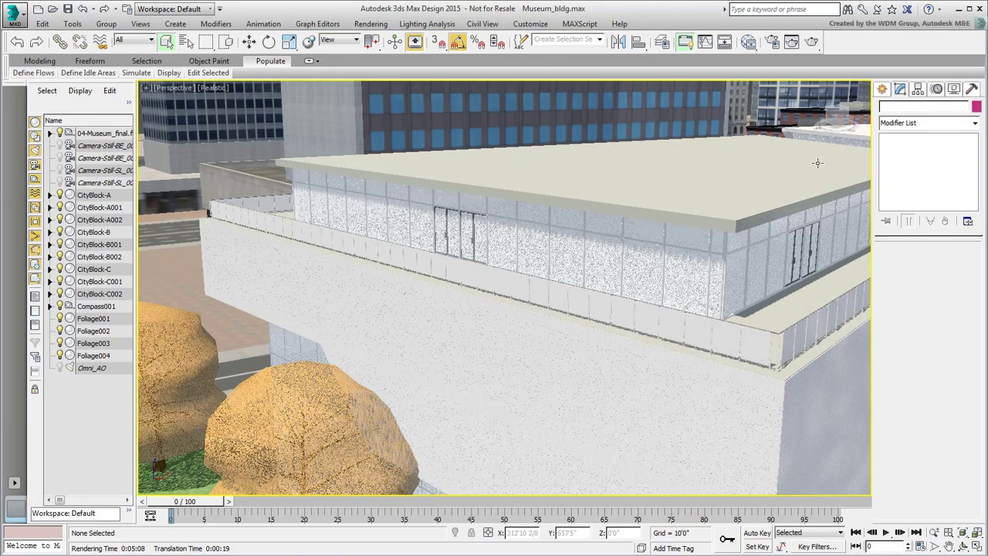
Open the Slate Material Editor and delete all existing nodes from View1
{"action": "left_click", "coordinate": [748, 42]}
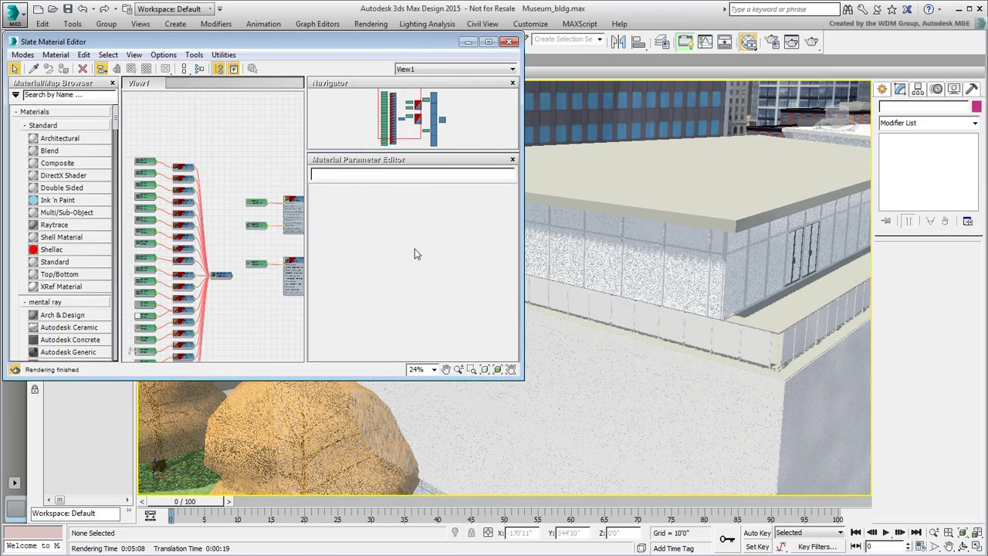
{"action": "scroll", "coordinate": [219, 260], "scroll_direction": "down", "scroll_amount": 5}
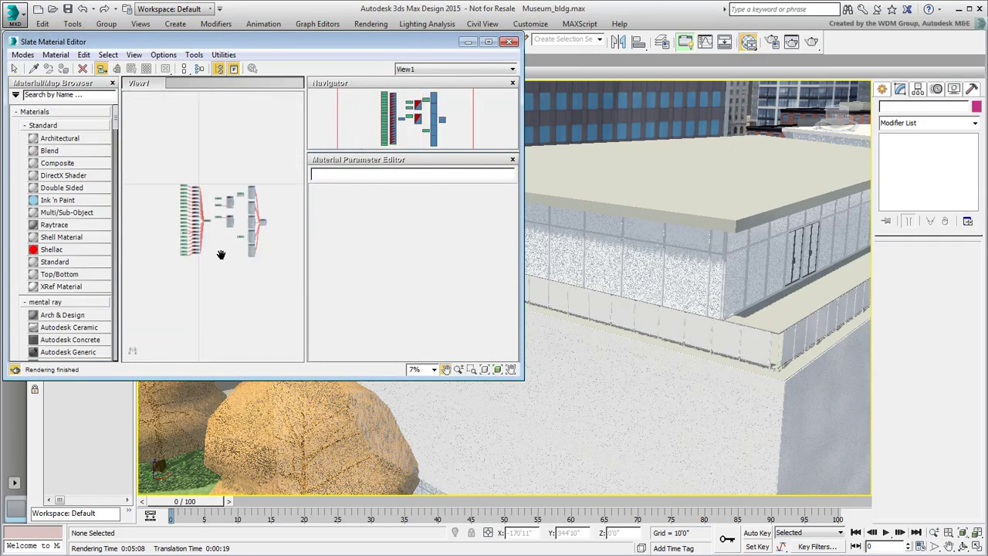
{"action": "scroll", "coordinate": [254, 216], "scroll_direction": "up", "scroll_amount": 3}
{"action": "middle_click_drag", "start_coordinate": [254, 212], "coordinate": [262, 225]}
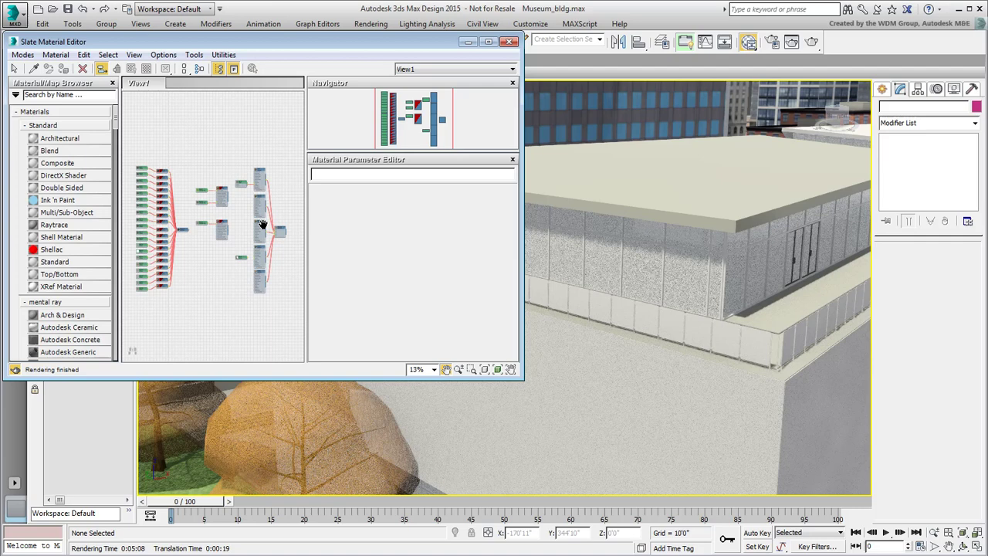
{"action": "left_click", "coordinate": [297, 140]}
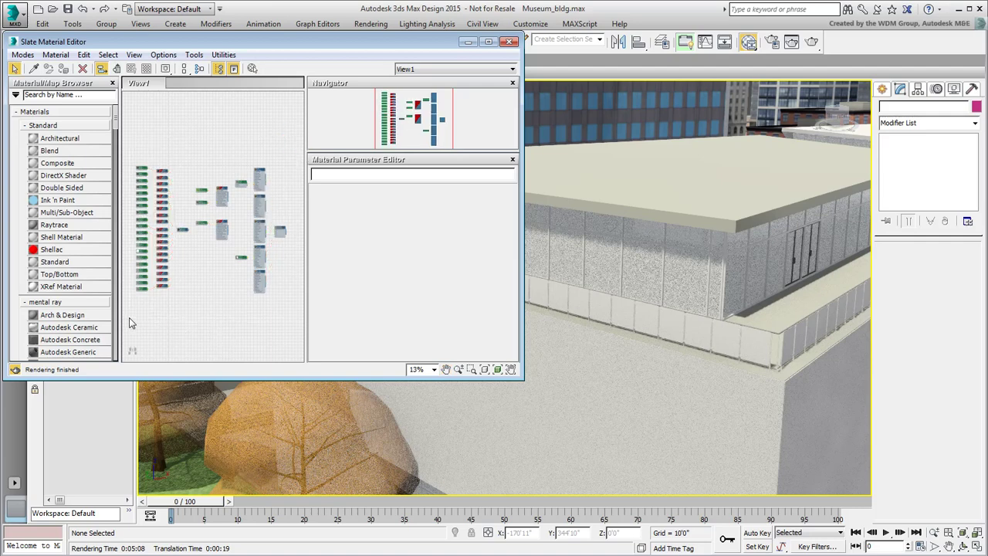
{"action": "key", "text": "Delete"}
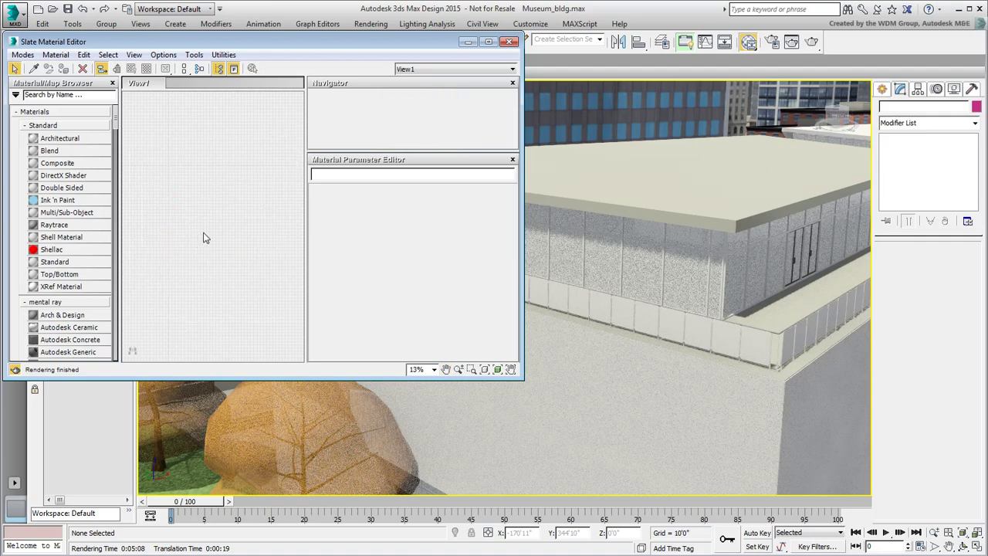
{"action": "scroll", "coordinate": [172, 203], "scroll_direction": "up", "scroll_amount": 4}
{"action": "mouse_move", "coordinate": [205, 236]}
{"action": "middle_mouse_down"}
{"action": "mouse_move", "coordinate": [172, 203]}
{"action": "mouse_move", "coordinate": [222, 237]}
{"action": "mouse_move", "coordinate": [221, 201]}
{"action": "mouse_move", "coordinate": [198, 220]}
{"action": "middle_mouse_up"}
Pick the terrace railing's material from the scene into View1 and open the 00 - RAILINGS - POLISHED parameters
{"action": "left_click", "coordinate": [34, 68]}
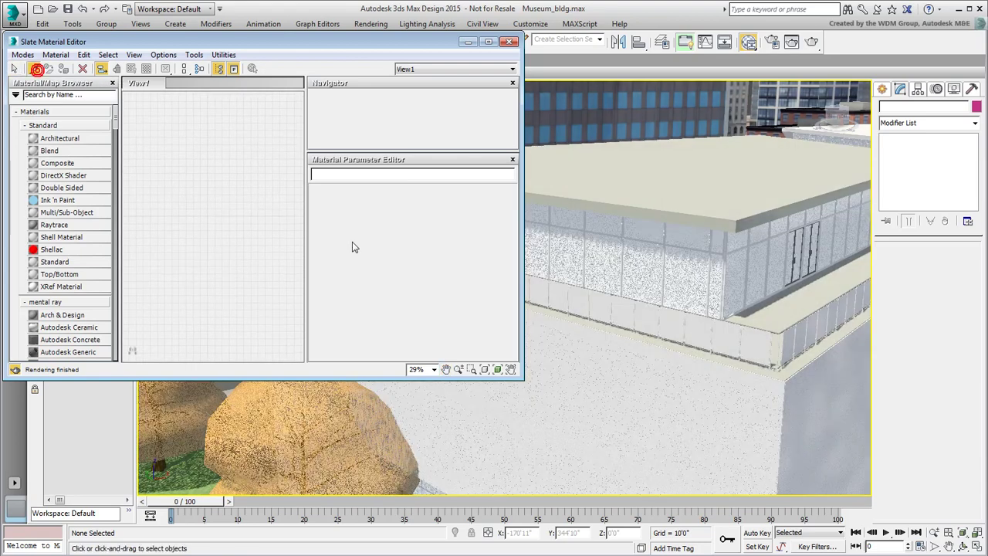
{"action": "left_click", "coordinate": [654, 311]}
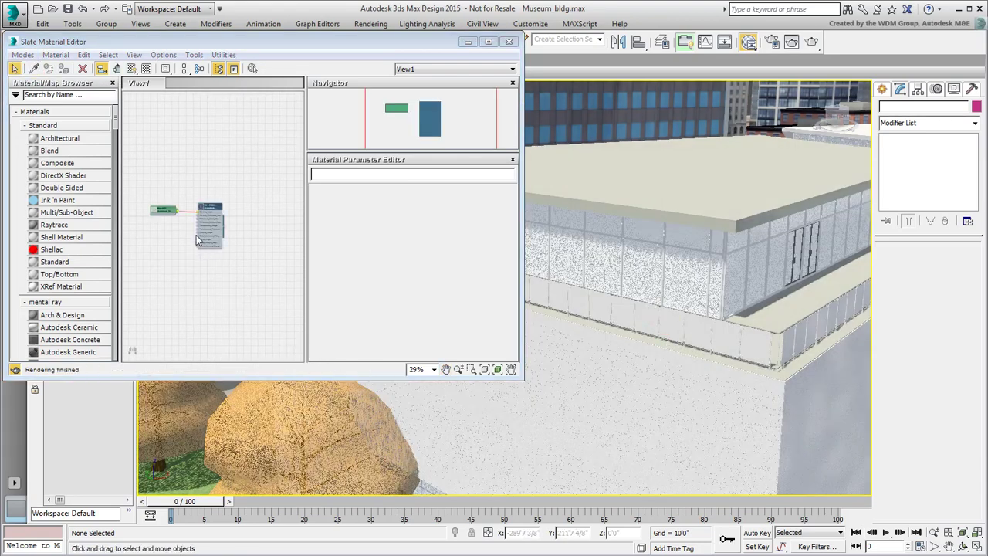
{"action": "scroll", "coordinate": [204, 226], "scroll_direction": "up", "scroll_amount": 1}
{"action": "scroll", "coordinate": [203, 226], "scroll_direction": "up", "scroll_amount": 3}
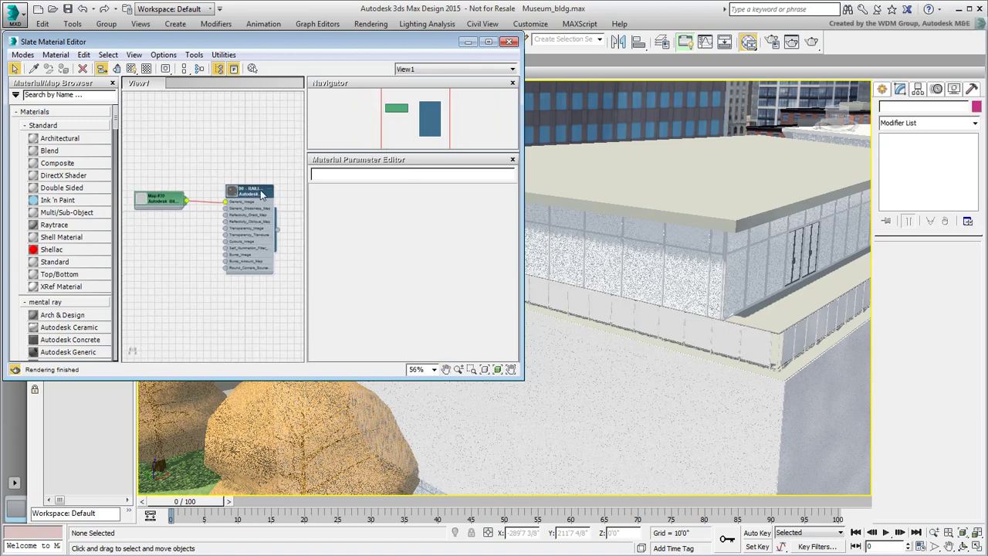
{"action": "double_click", "coordinate": [261, 191]}
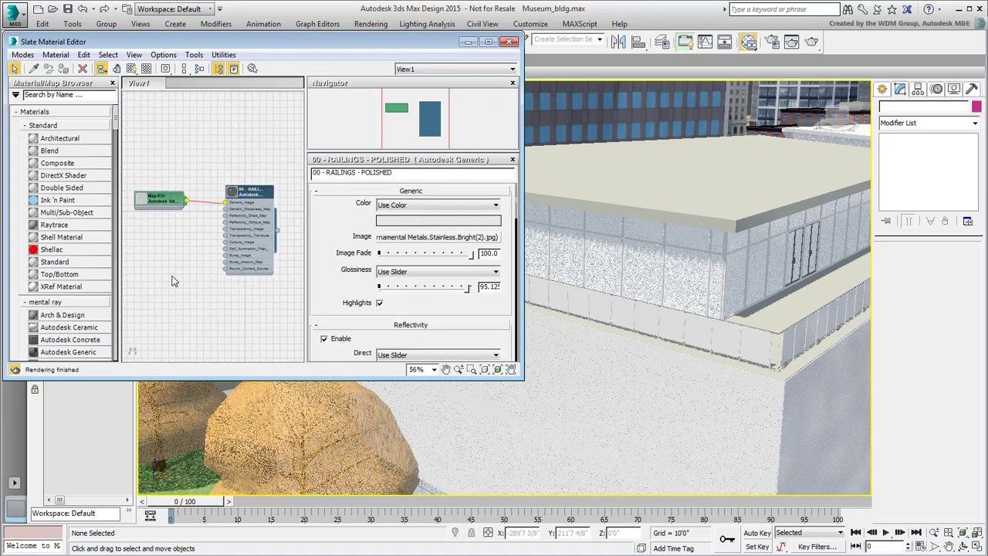
{"action": "middle_click_drag", "start_coordinate": [173, 282], "coordinate": [179, 247]}
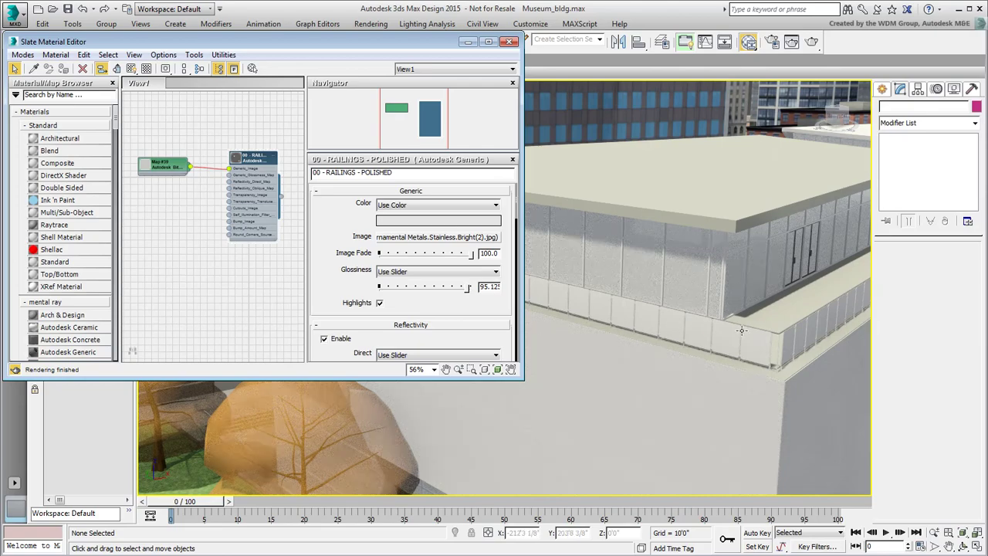
Select the terrace railing mesh and enter its Polygon sub-object level
{"action": "middle_click_drag", "start_coordinate": [739, 330], "coordinate": [663, 331]}
{"action": "scroll", "coordinate": [663, 331], "scroll_direction": "up", "scroll_amount": 5}
{"action": "scroll", "coordinate": [731, 264], "scroll_direction": "down", "scroll_amount": 5}
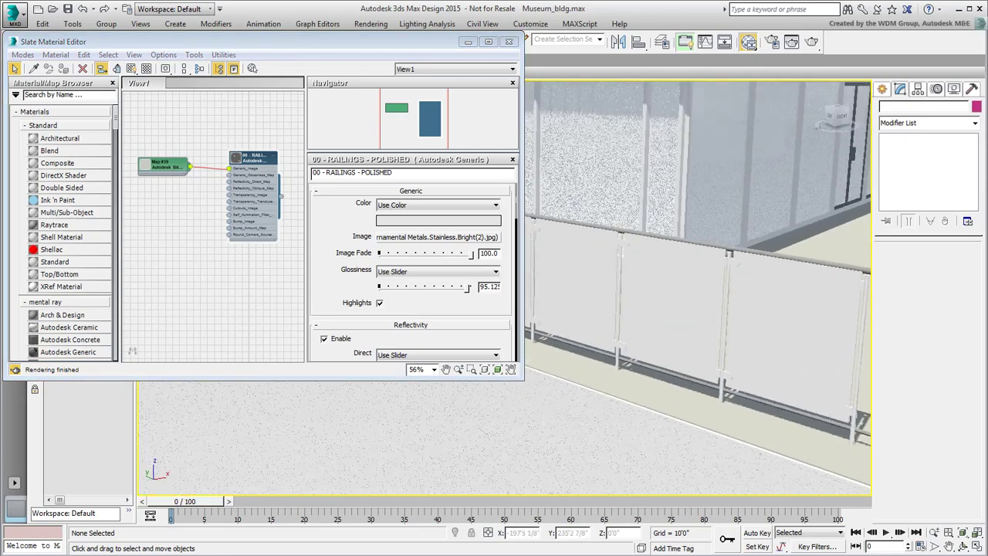
{"action": "left_click", "coordinate": [731, 264]}
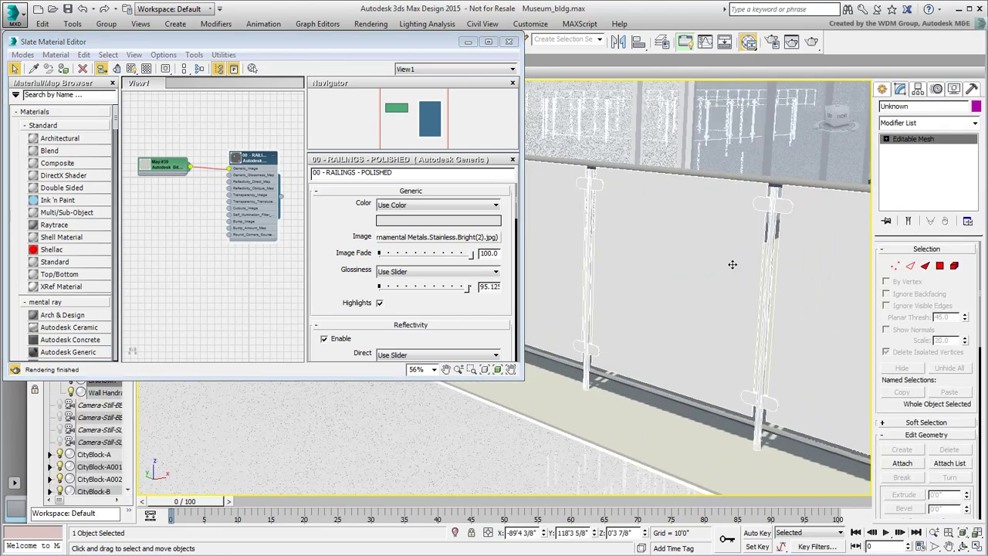
{"action": "left_click", "coordinate": [939, 265]}
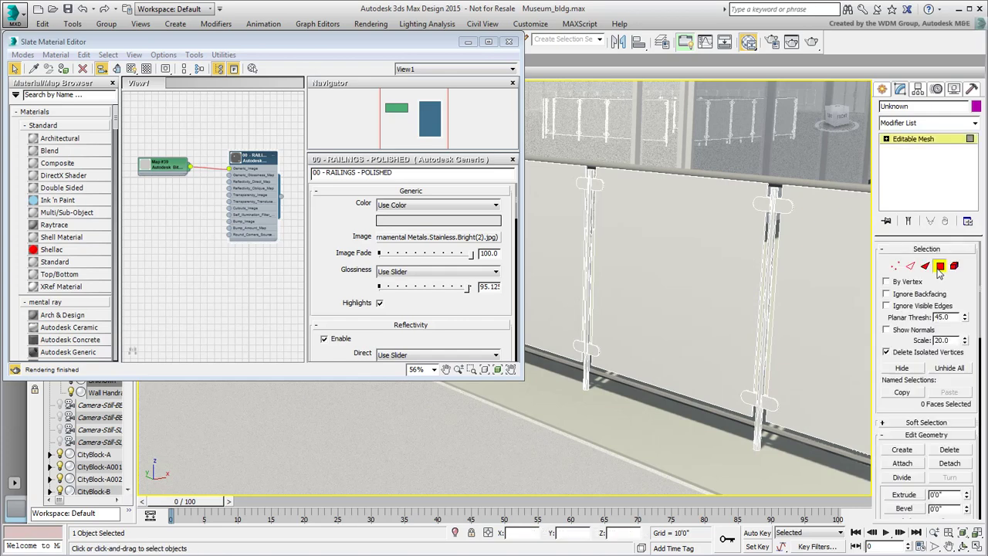
Examine the material IDs assigned to the railing's posts, brackets and panels, and clear the polygon selection
{"action": "left_click", "coordinate": [772, 213]}
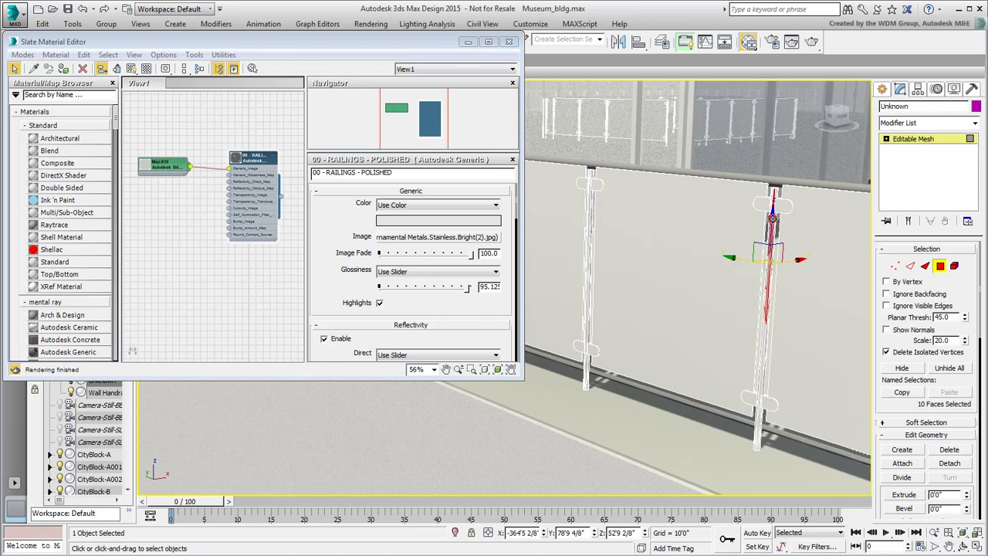
{"action": "left_click", "coordinate": [760, 205]}
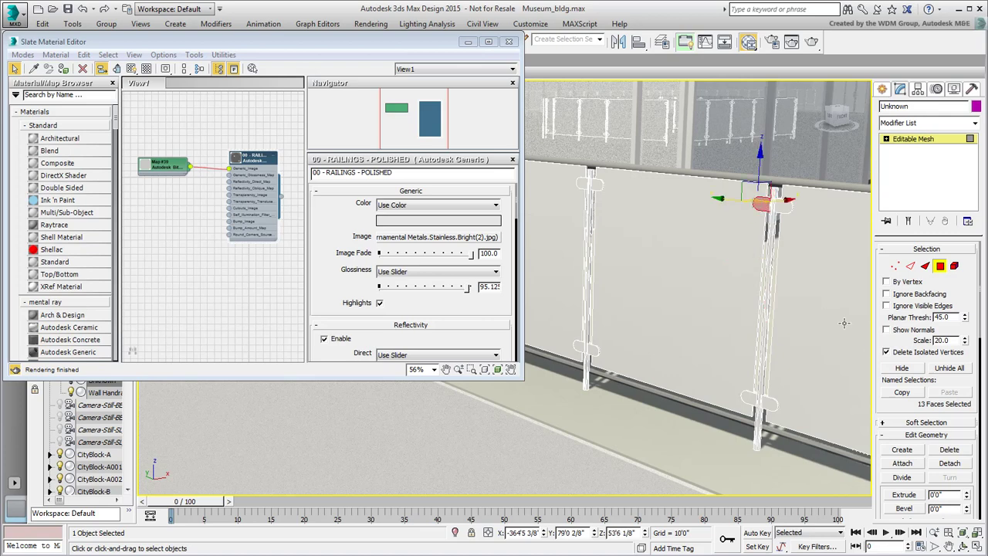
{"action": "left_click_drag", "start_coordinate": [880, 392], "coordinate": [882, 4]}
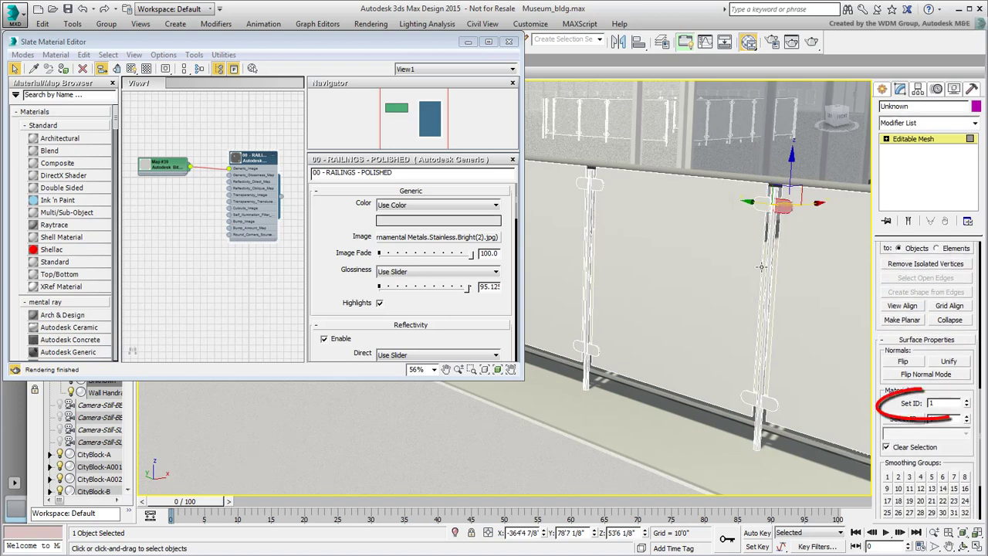
{"action": "left_click", "coordinate": [766, 303]}
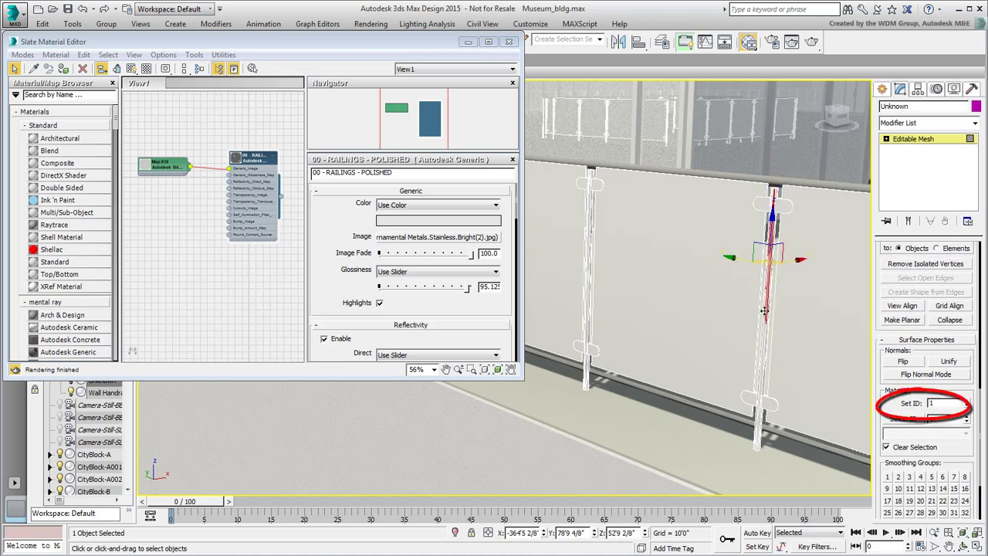
{"action": "left_click", "coordinate": [768, 405]}
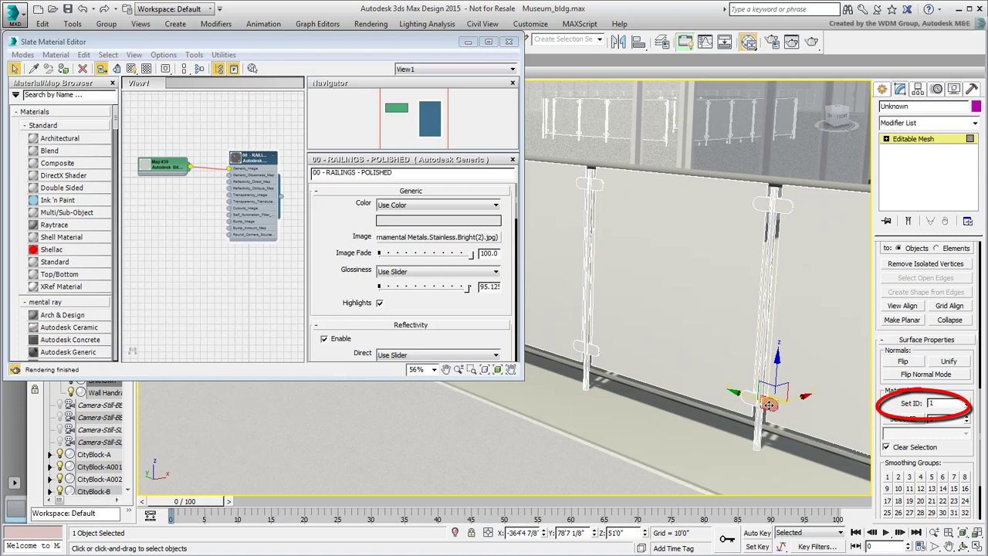
{"action": "left_click", "coordinate": [694, 304]}
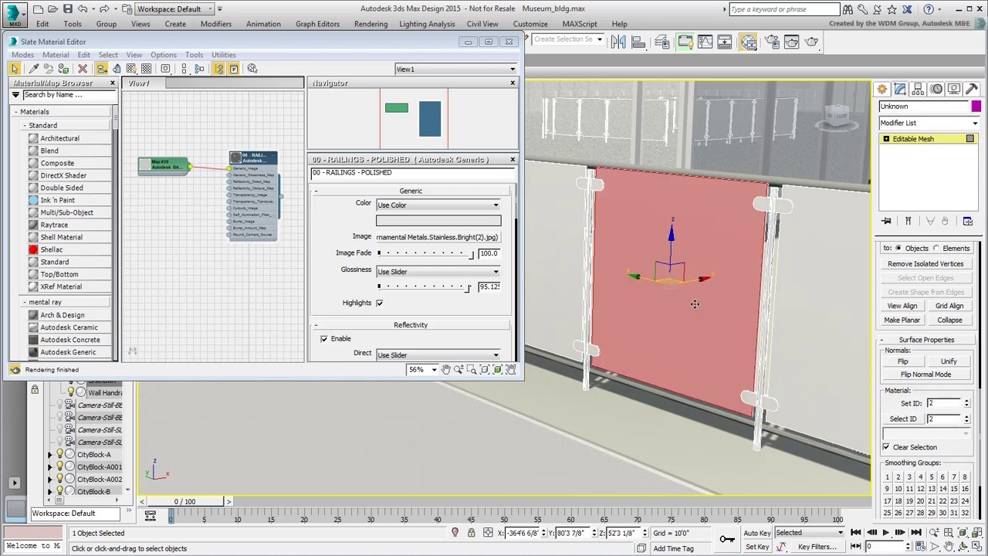
{"action": "left_click", "coordinate": [822, 328]}
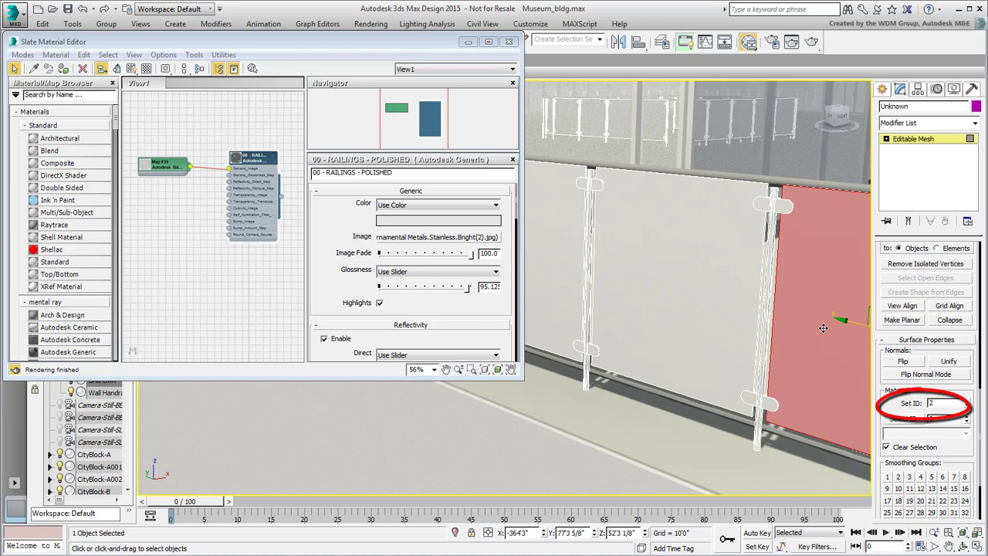
{"action": "left_click", "coordinate": [638, 443]}
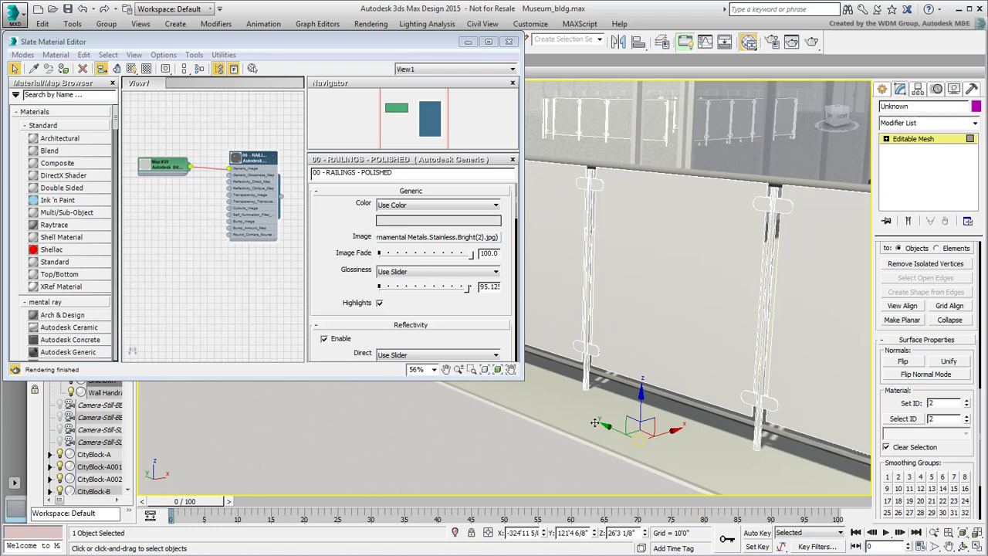
Add a Multi/Sub-Object material beside the railing material in View1 and open its parameters
{"action": "middle_click_drag", "start_coordinate": [239, 251], "coordinate": [173, 286]}
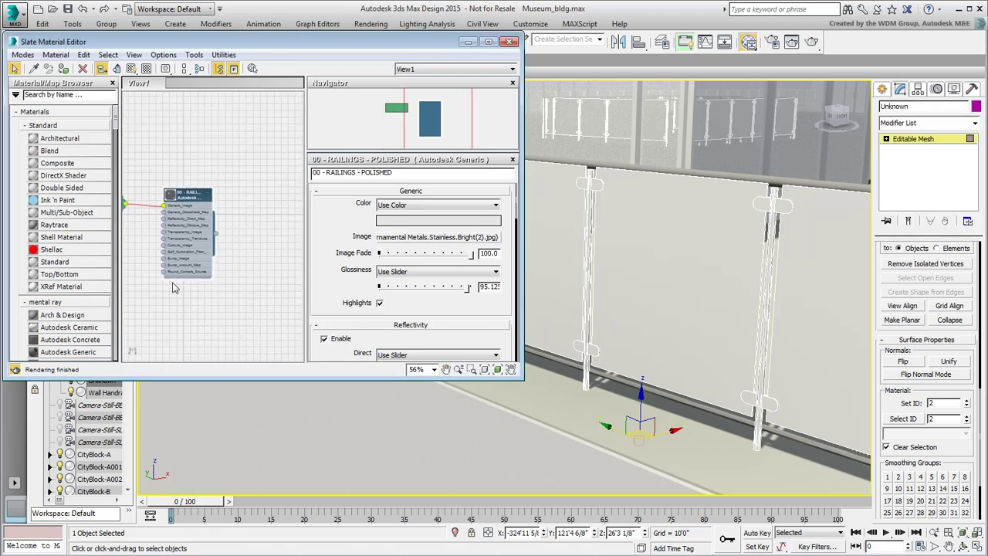
{"action": "left_click_drag", "start_coordinate": [66, 212], "coordinate": [243, 216]}
{"action": "middle_click_drag", "start_coordinate": [218, 246], "coordinate": [176, 246]}
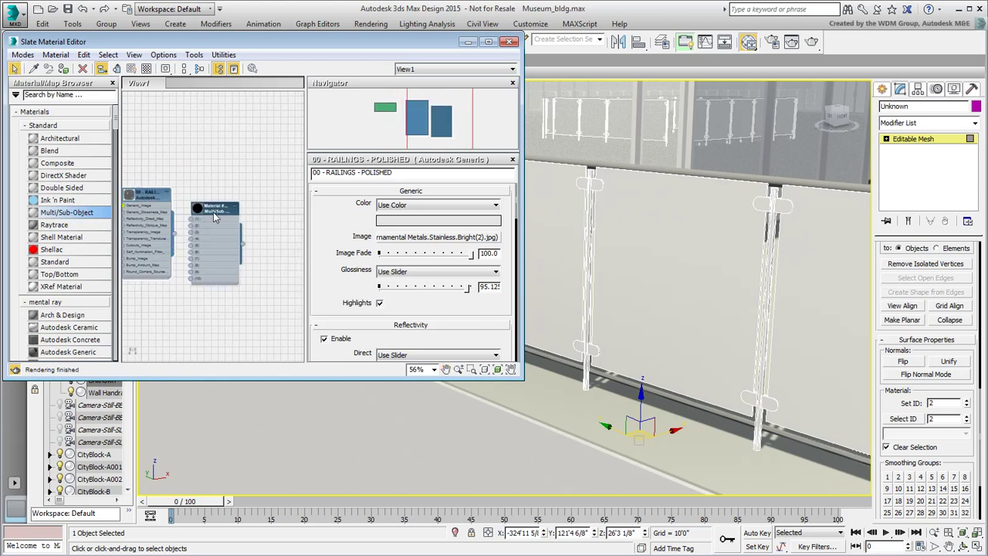
{"action": "left_click_drag", "start_coordinate": [215, 212], "coordinate": [237, 196]}
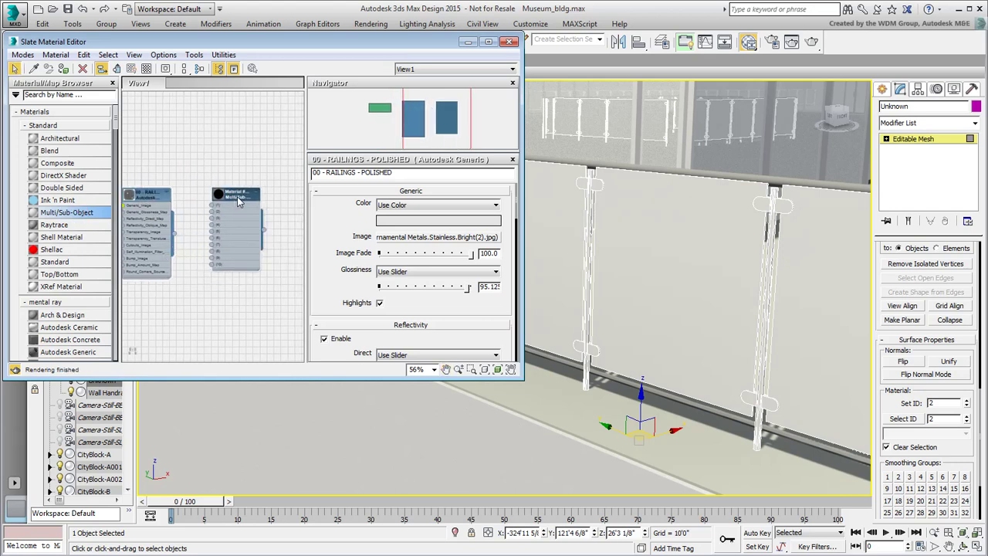
{"action": "double_click", "coordinate": [237, 201]}
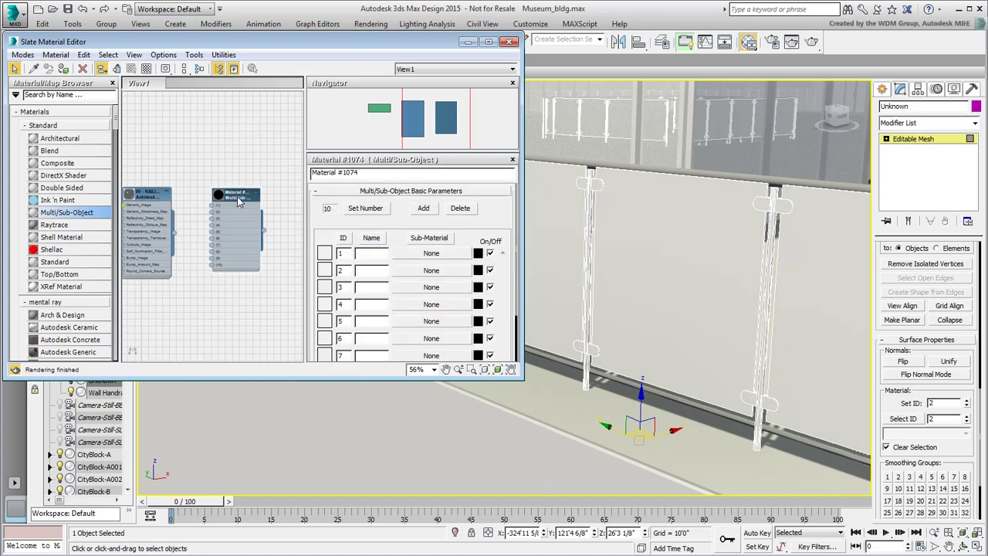
Set the Multi/Sub-Object material's number of materials to 2 and move its node lower in the view
{"action": "left_click", "coordinate": [364, 210]}
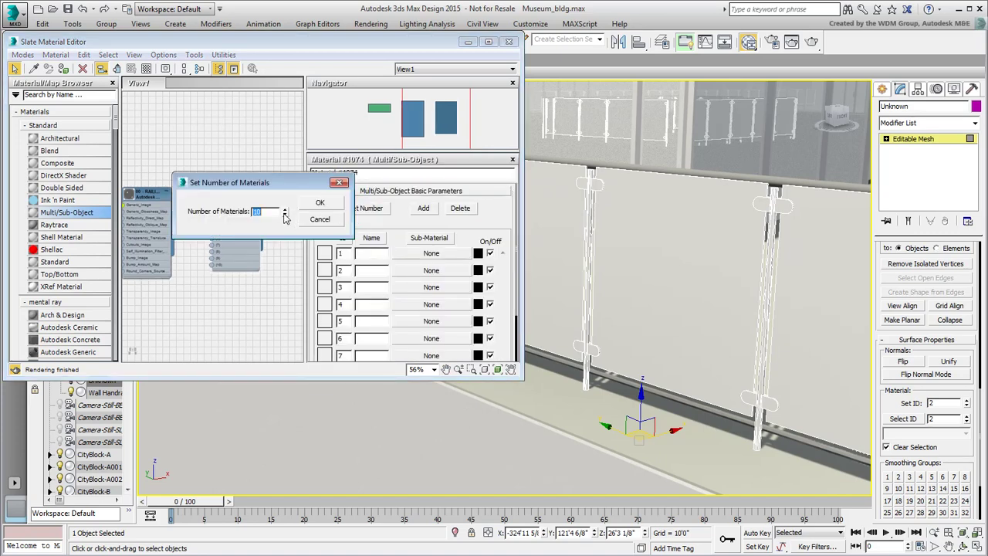
{"action": "type", "text": "2"}
{"action": "left_click", "coordinate": [321, 206]}
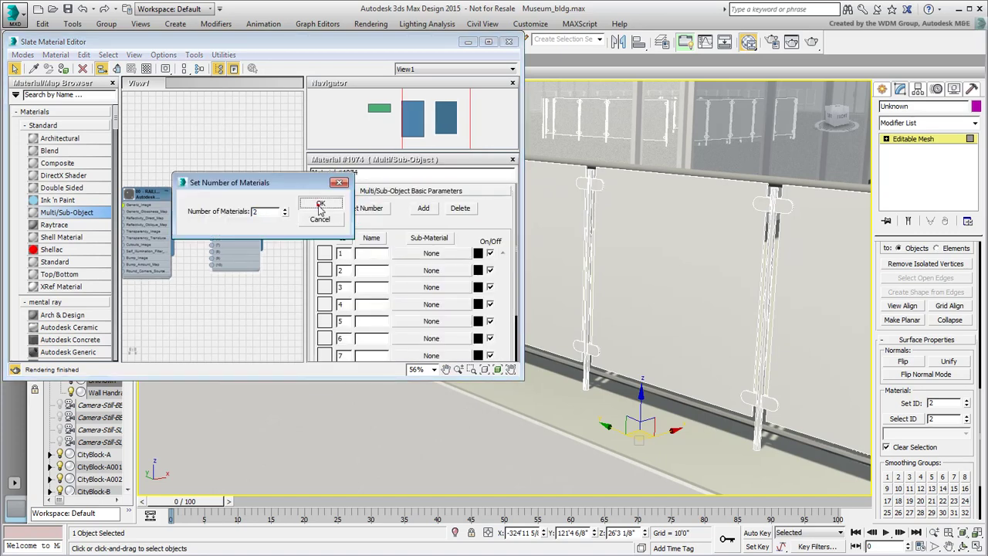
{"action": "left_click_drag", "start_coordinate": [235, 203], "coordinate": [250, 257]}
{"action": "middle_click_drag", "start_coordinate": [193, 246], "coordinate": [193, 243]}
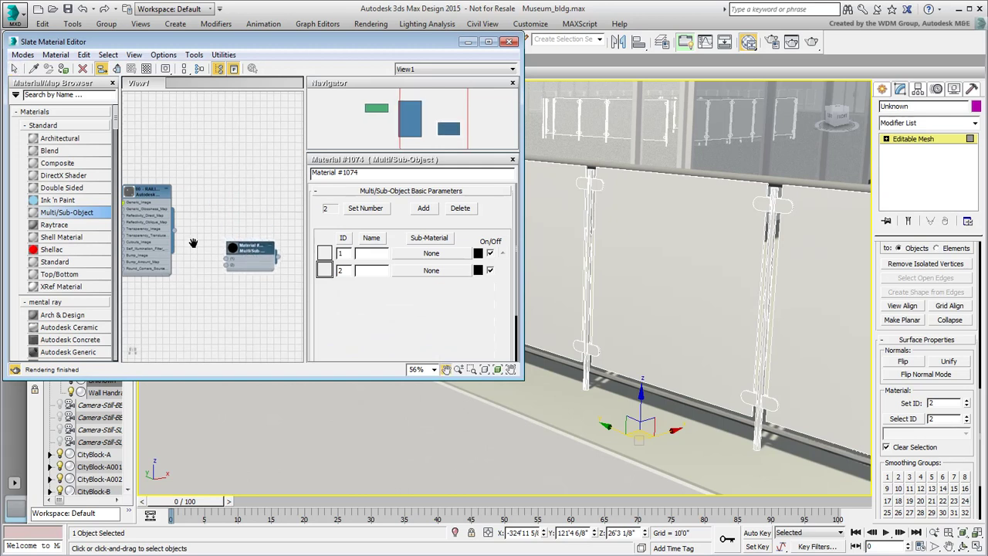
Connect the polished railings material to slot 1 of the Multi/Sub-Object material and move the railings node up to make room
{"action": "scroll", "coordinate": [197, 262], "scroll_direction": "up", "scroll_amount": 3}
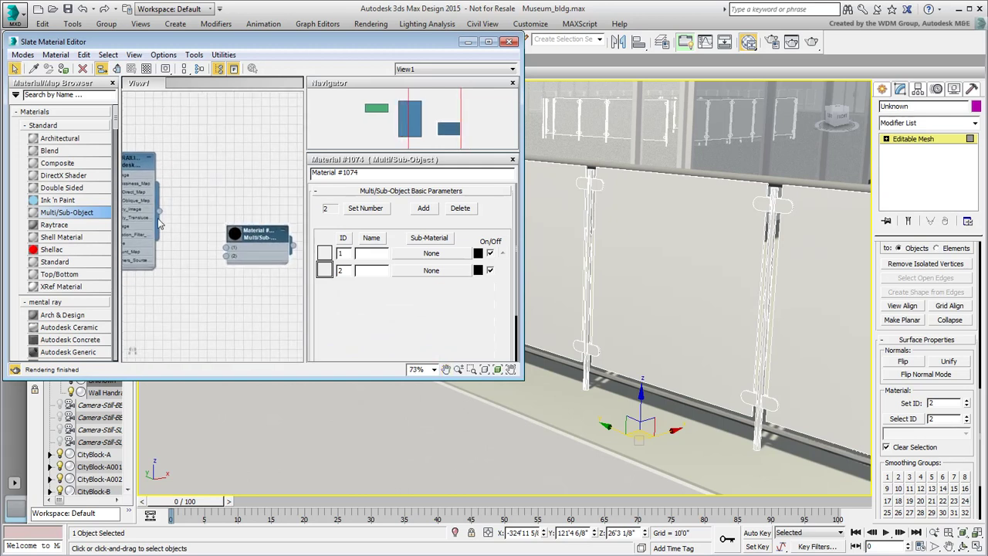
{"action": "left_click_drag", "start_coordinate": [158, 211], "coordinate": [226, 249]}
{"action": "middle_click_drag", "start_coordinate": [185, 299], "coordinate": [208, 226]}
{"action": "middle_click_drag", "start_coordinate": [274, 192], "coordinate": [259, 246]}
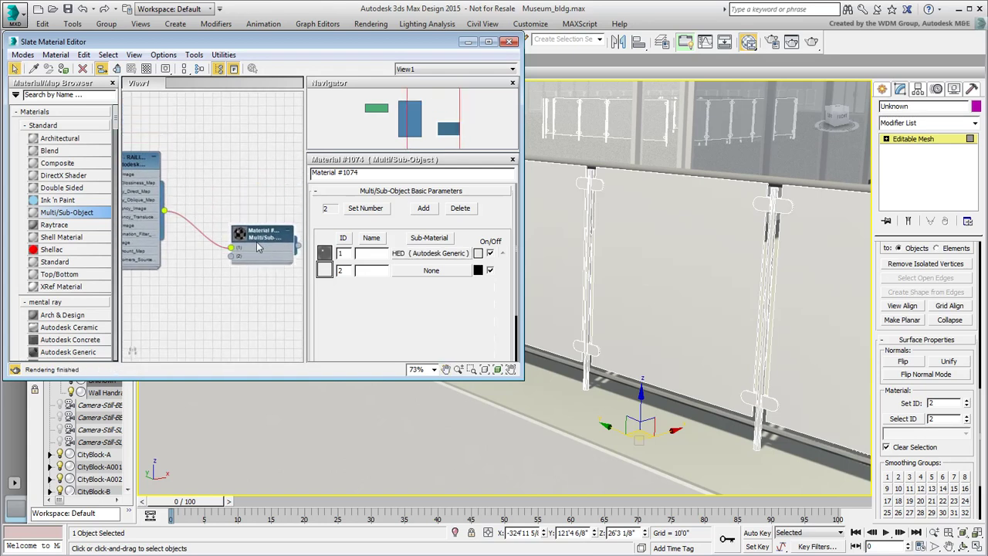
{"action": "left_click_drag", "start_coordinate": [146, 168], "coordinate": [180, 133]}
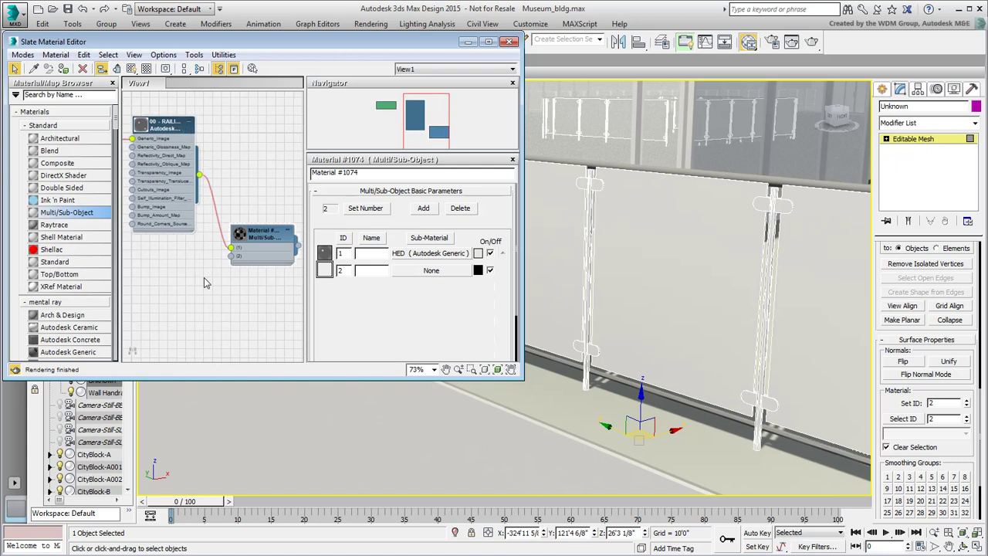
Sample the glass material from the museum's lower glazing into View1 and place its node below the railings material
{"action": "middle_click_drag", "start_coordinate": [205, 274], "coordinate": [208, 225]}
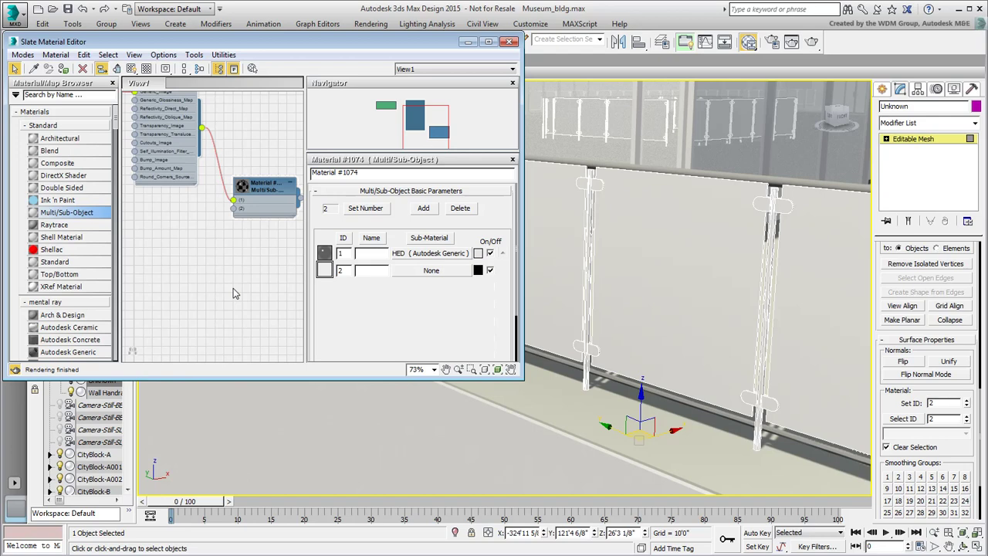
{"action": "scroll", "coordinate": [622, 280], "scroll_direction": "down", "scroll_amount": 7}
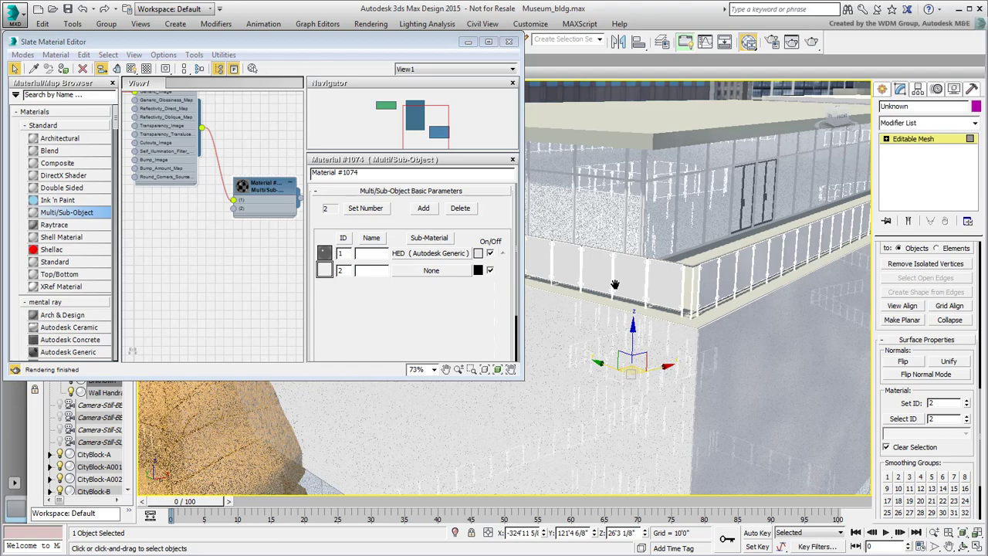
{"action": "middle_click_drag", "start_coordinate": [615, 285], "coordinate": [652, 215]}
{"action": "scroll", "coordinate": [652, 215], "scroll_direction": "down", "scroll_amount": 3}
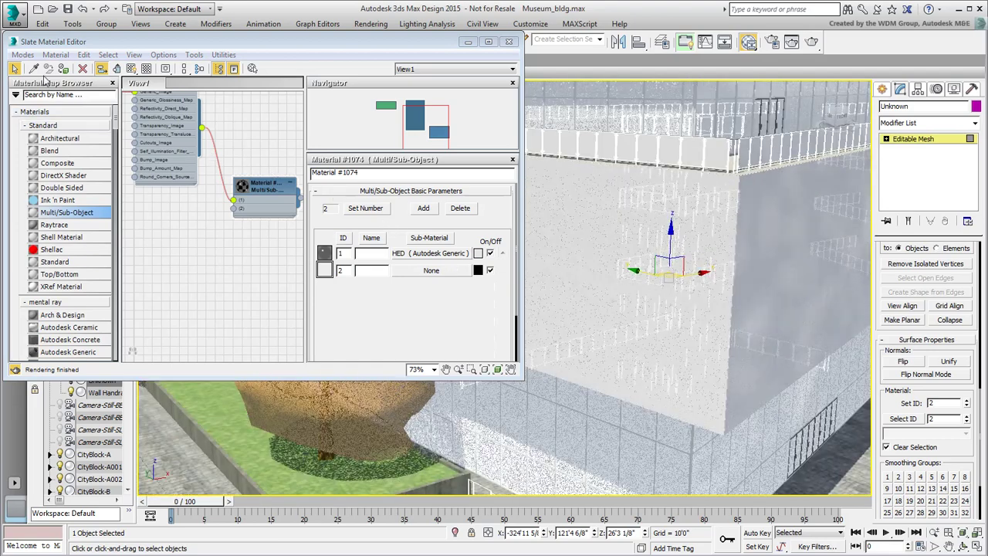
{"action": "left_click", "coordinate": [33, 68]}
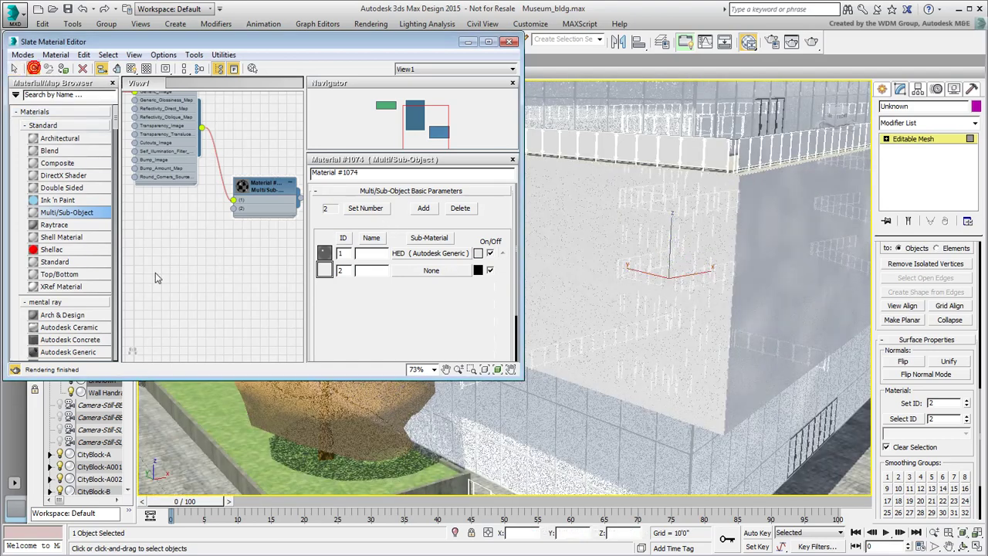
{"action": "left_click", "coordinate": [563, 417]}
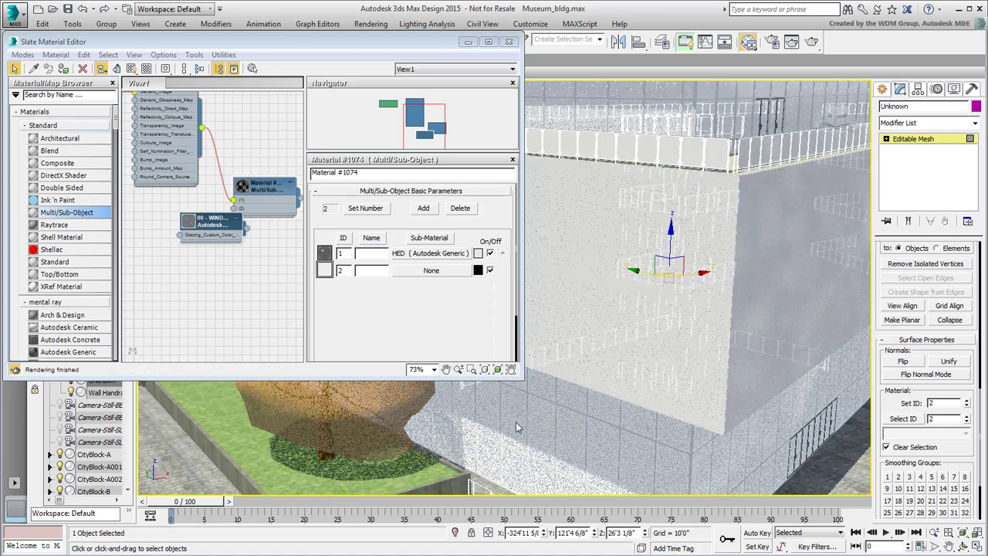
{"action": "left_click_drag", "start_coordinate": [212, 223], "coordinate": [174, 267]}
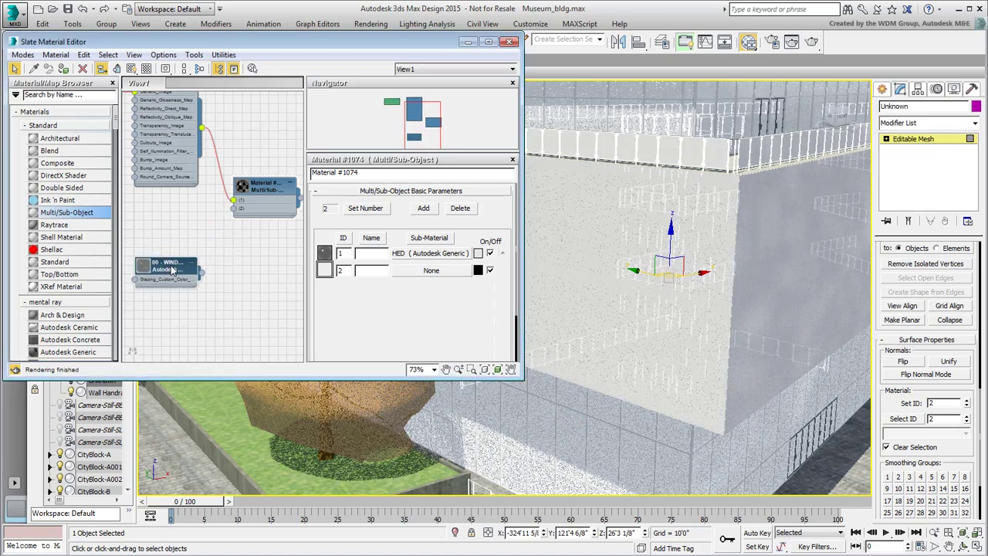
Open the 00 - WINDOWS - GLASS - CLEAR parameters and connect that material to slot 2 of the Multi/Sub-Object material
{"action": "double_click", "coordinate": [173, 269]}
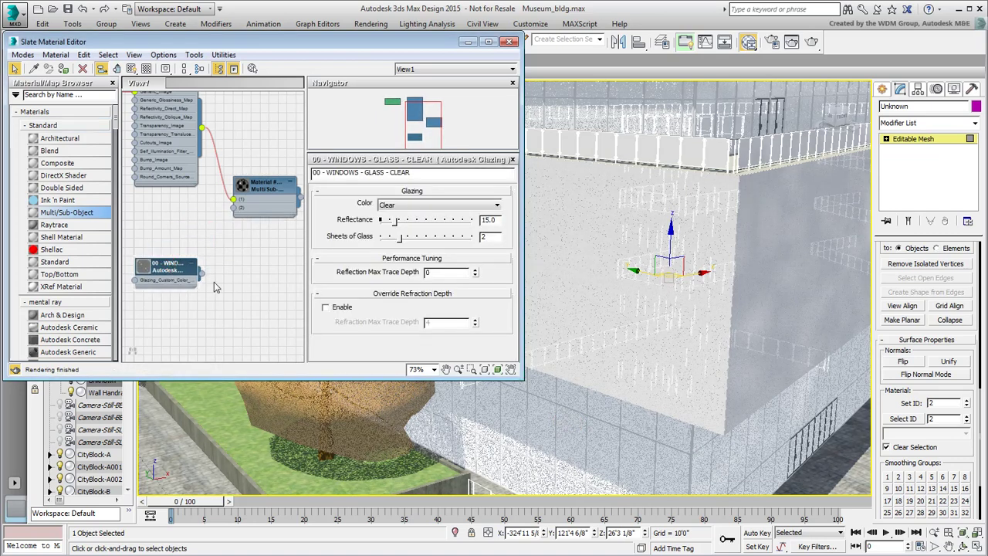
{"action": "left_click_drag", "start_coordinate": [202, 273], "coordinate": [234, 207]}
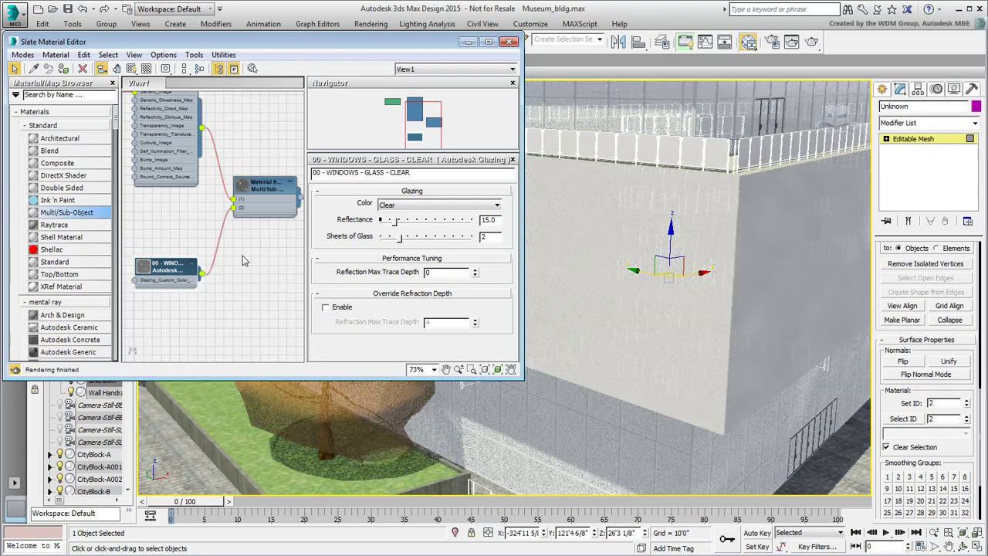
{"action": "middle_click_drag", "start_coordinate": [244, 263], "coordinate": [195, 288]}
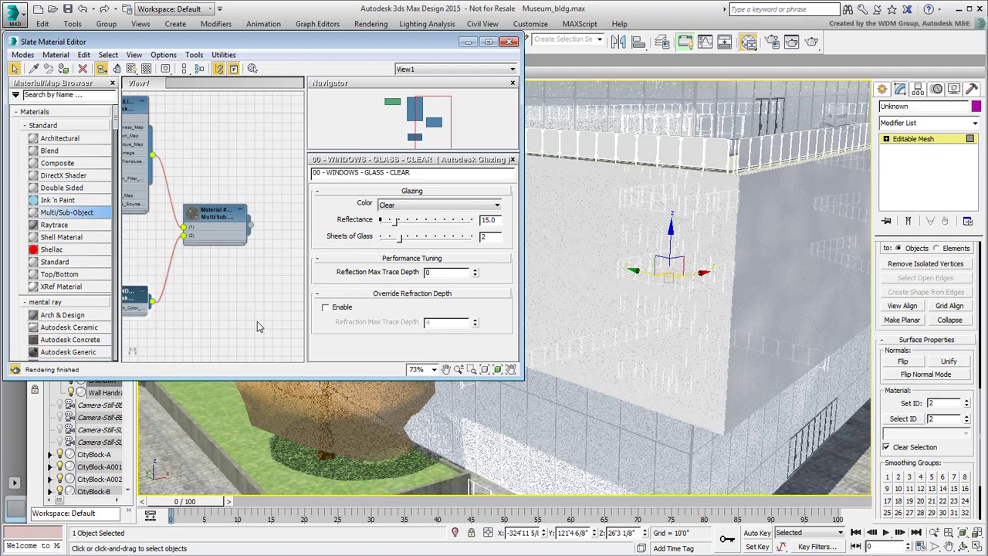
Exit the railing mesh's sub-object level and assign the Multi/Sub-Object material to the terrace railing
{"action": "middle_click_drag", "start_coordinate": [711, 223], "coordinate": [681, 365]}
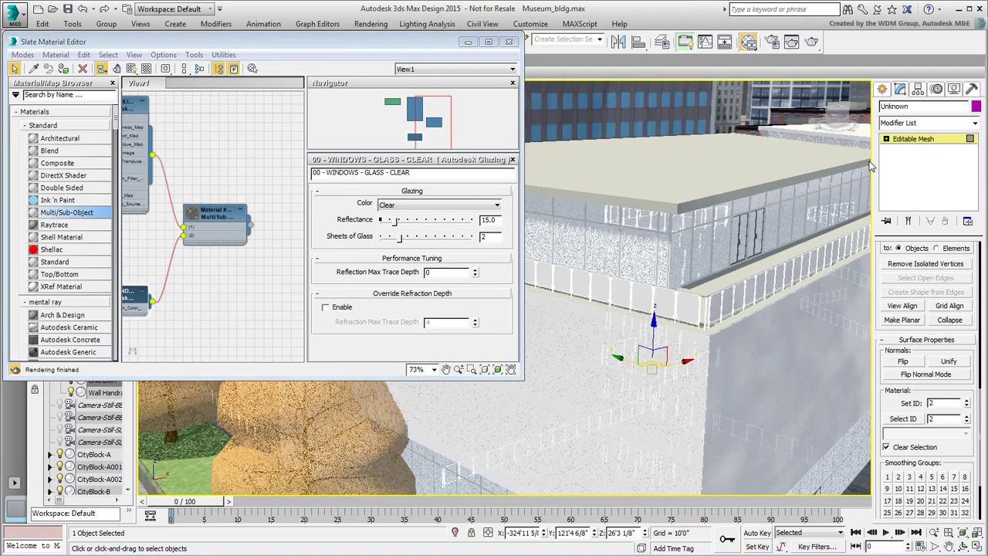
{"action": "left_click", "coordinate": [922, 139]}
{"action": "left_click_drag", "start_coordinate": [219, 215], "coordinate": [229, 203]}
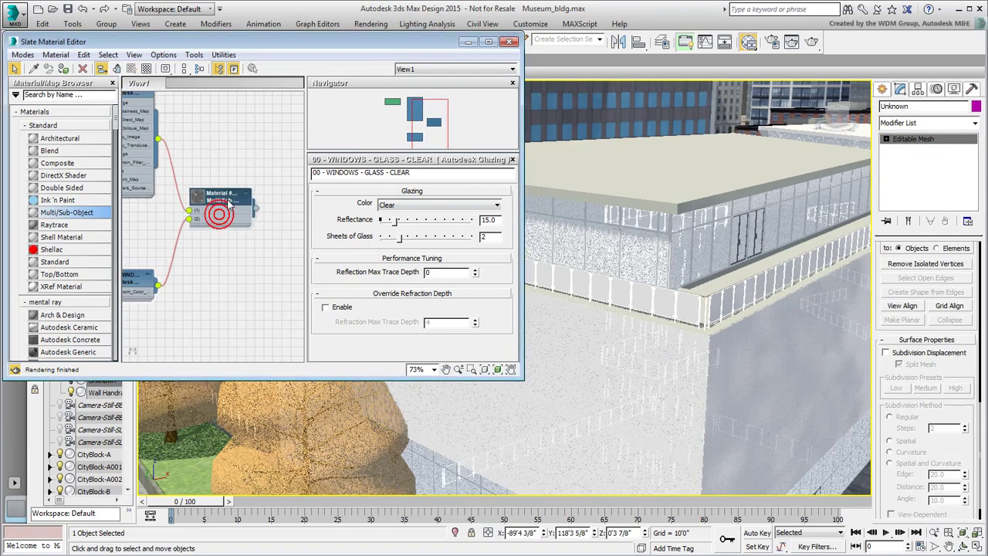
{"action": "middle_click_drag", "start_coordinate": [228, 202], "coordinate": [222, 210]}
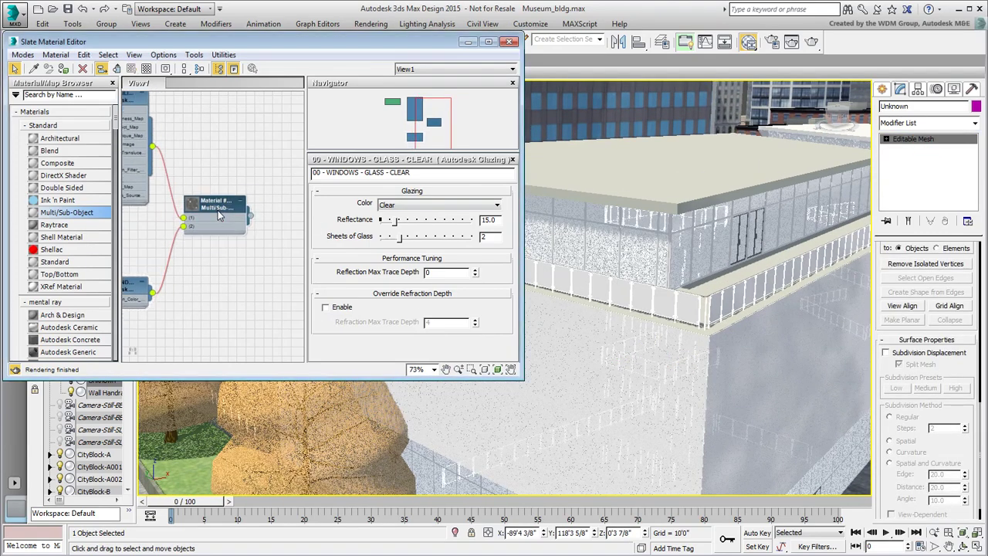
{"action": "left_click", "coordinate": [62, 69]}
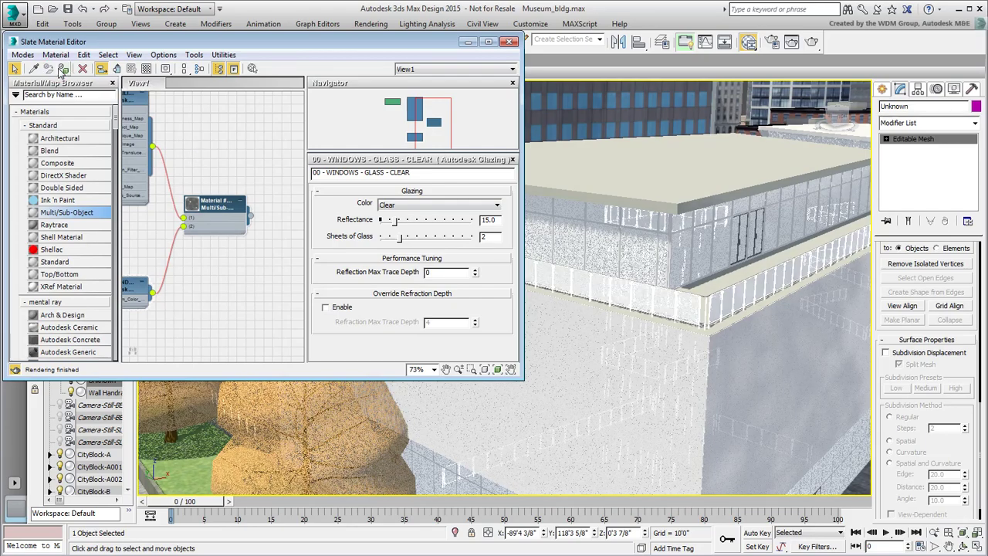
{"action": "scroll", "coordinate": [623, 308], "scroll_direction": "up", "scroll_amount": 8}
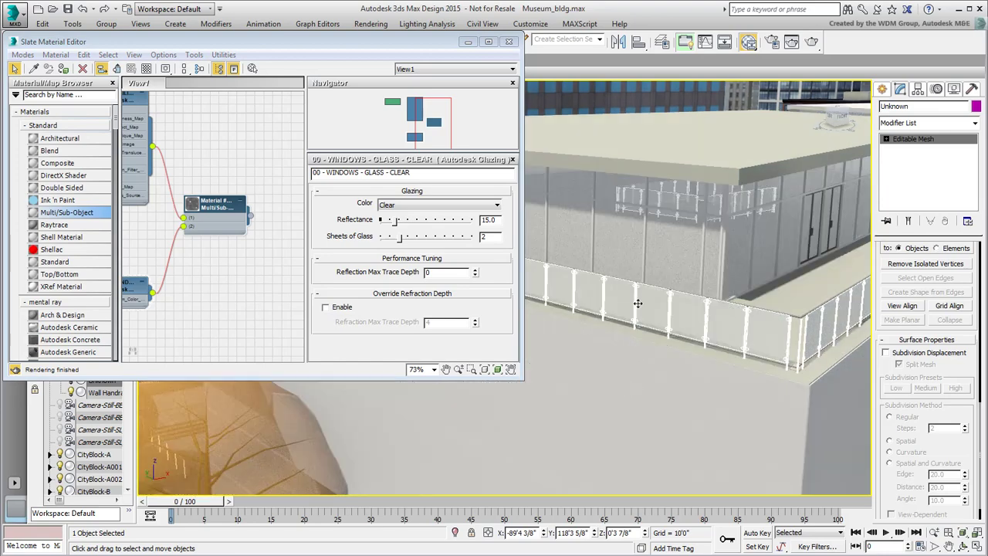
Render the Perspective view, set Max. Refractions to 6, render again and close the rendered frame
{"action": "left_click", "coordinate": [811, 42]}
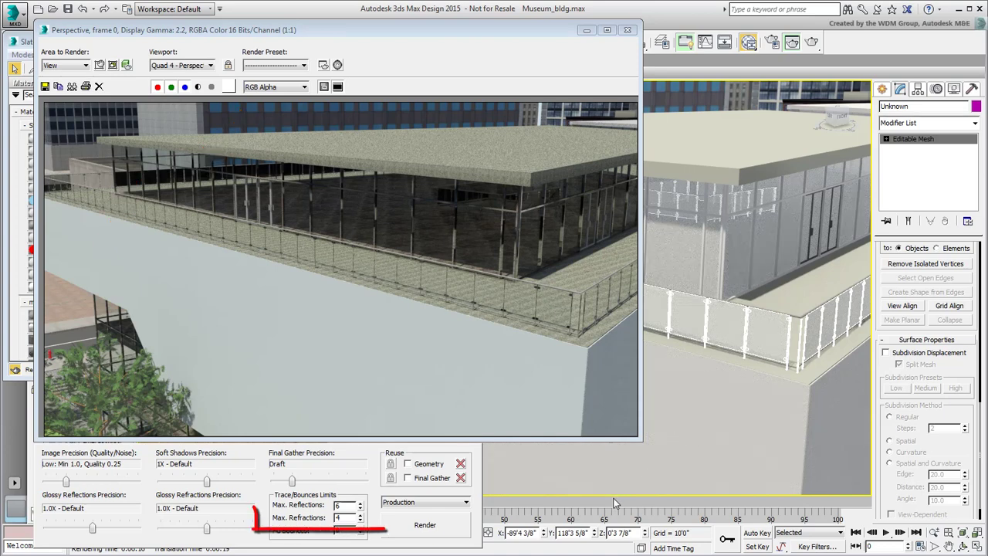
{"action": "left_click", "coordinate": [359, 514]}
{"action": "left_click", "coordinate": [360, 514]}
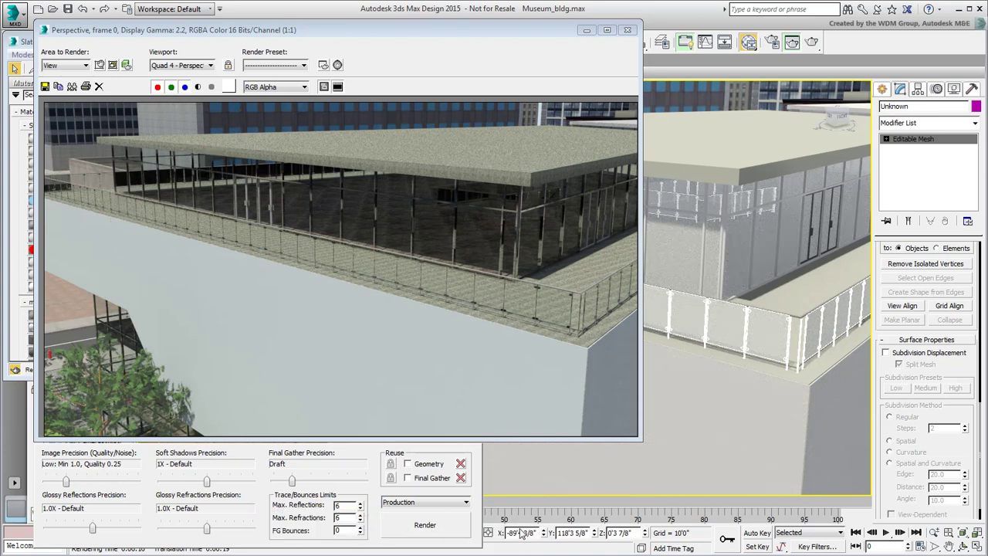
{"action": "left_click", "coordinate": [442, 527]}
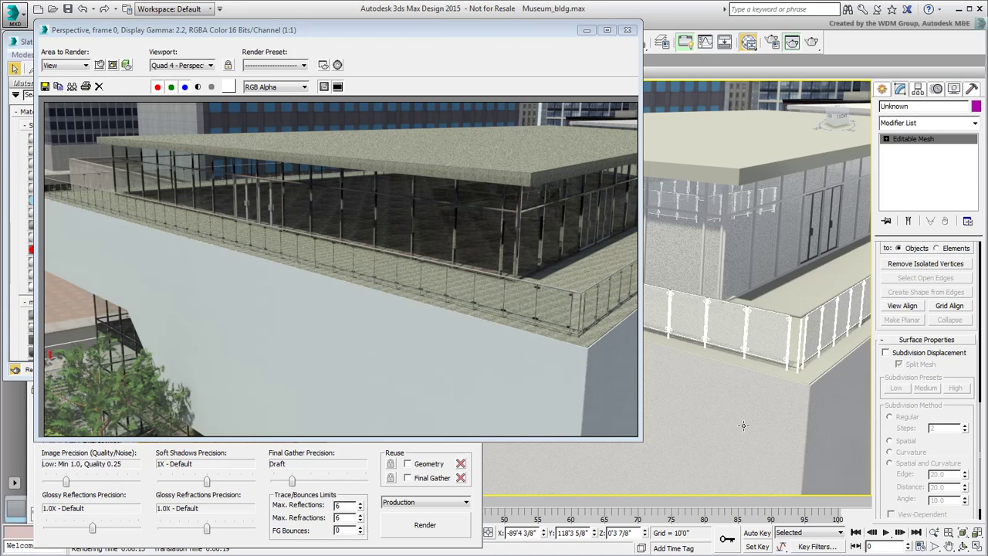
{"action": "left_click", "coordinate": [627, 29]}
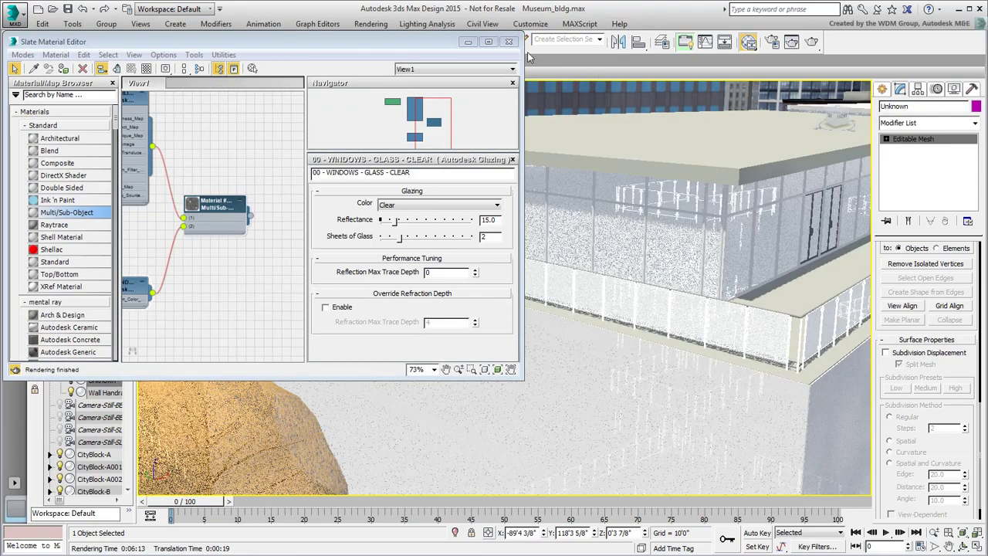
Select the store front double doors on the terrace and assign the Multi/Sub-Object material to them
{"action": "left_click_drag", "start_coordinate": [438, 43], "coordinate": [440, 271]}
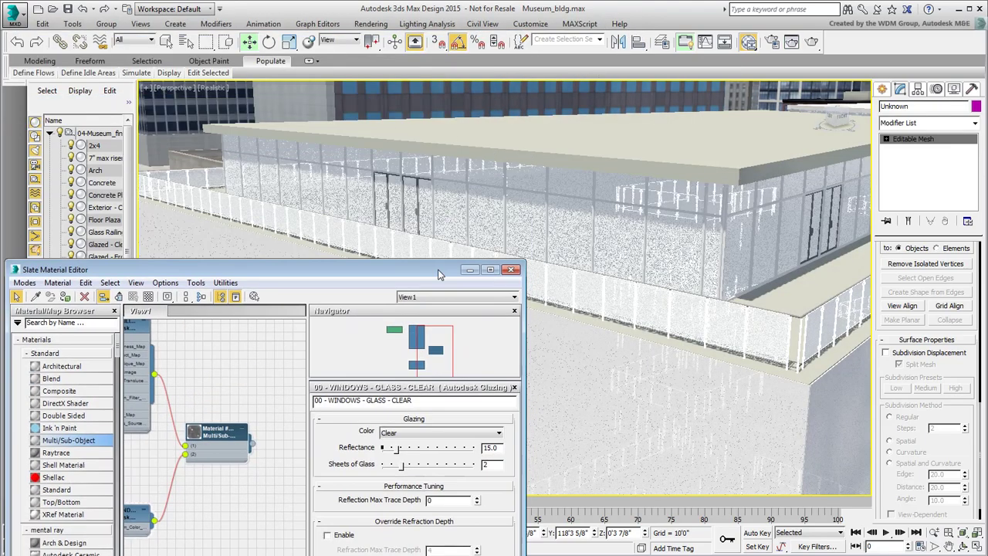
{"action": "left_click", "coordinate": [409, 201]}
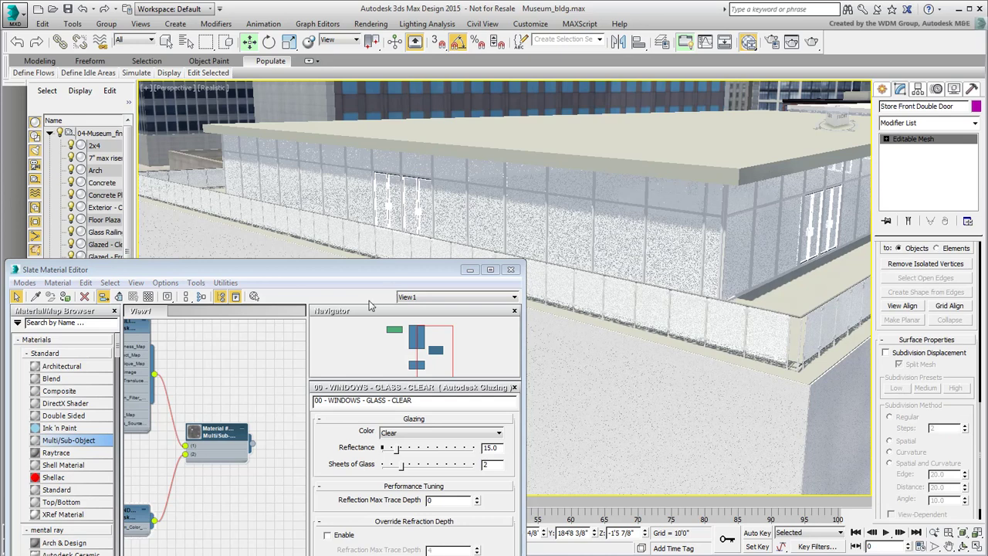
{"action": "middle_click_drag", "start_coordinate": [219, 434], "coordinate": [236, 430]}
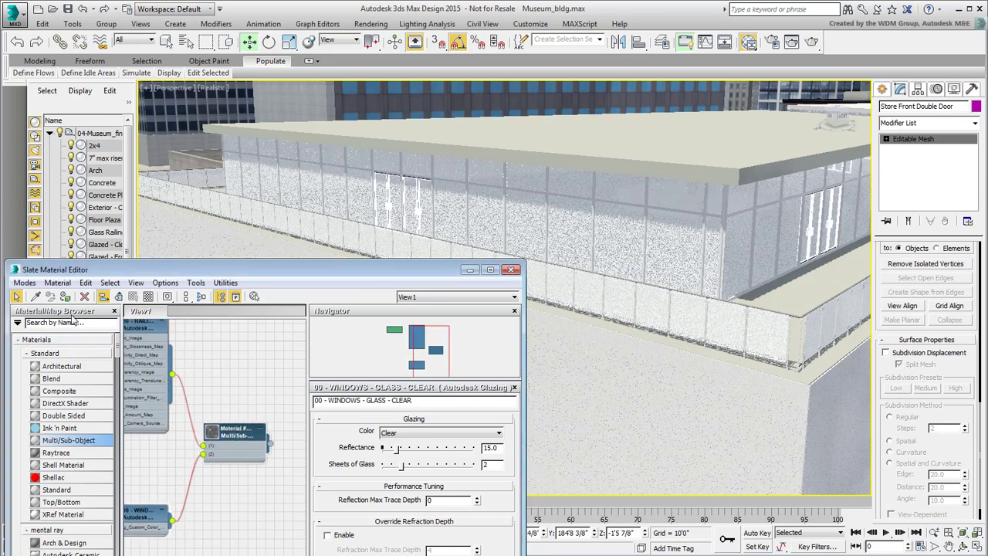
{"action": "left_click", "coordinate": [68, 298]}
Render the Perspective view to check the doors' material and close the rendered frame
{"action": "left_click_drag", "start_coordinate": [252, 272], "coordinate": [249, 97]}
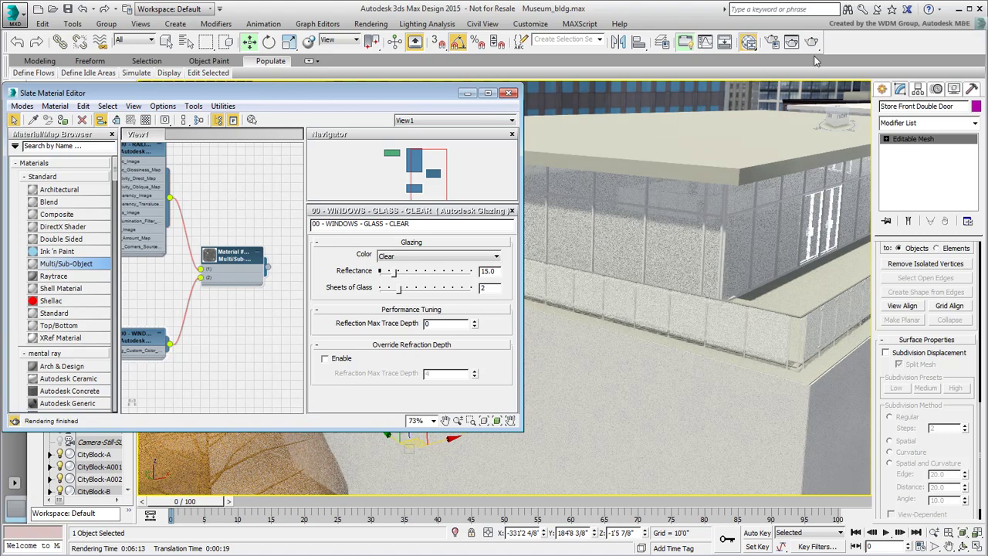
{"action": "left_click", "coordinate": [811, 42]}
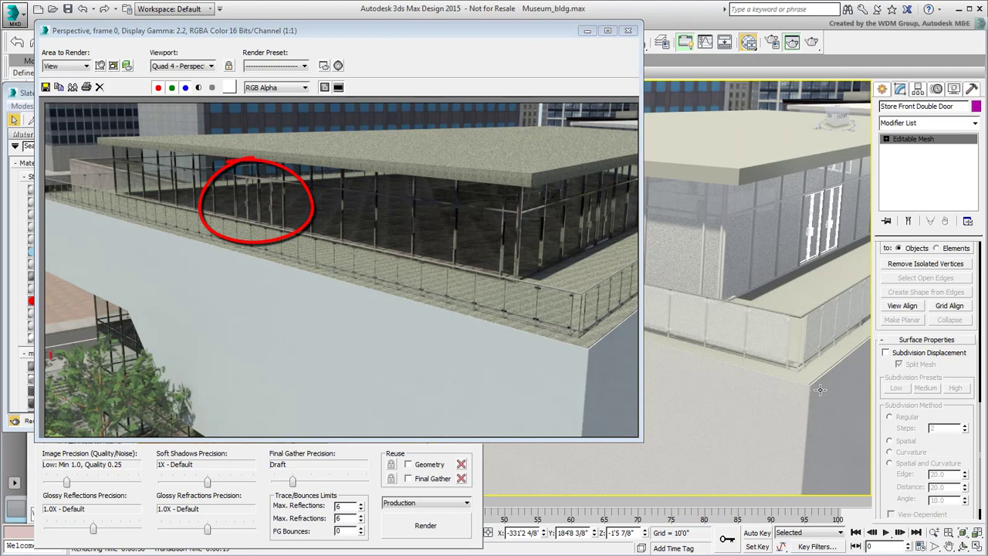
{"action": "left_click", "coordinate": [627, 30]}
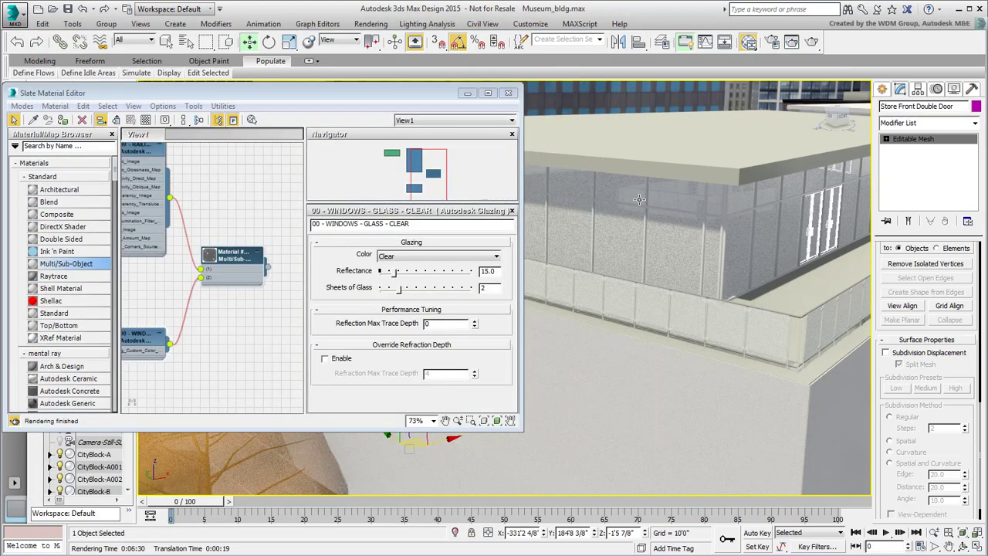
Select the site guardrail along the ramp and assign the 00 - RAILINGS - POLISHED material to it
{"action": "scroll", "coordinate": [720, 330], "scroll_direction": "down", "scroll_amount": 3}
{"action": "middle_click_drag", "start_coordinate": [658, 297], "coordinate": [679, 363]}
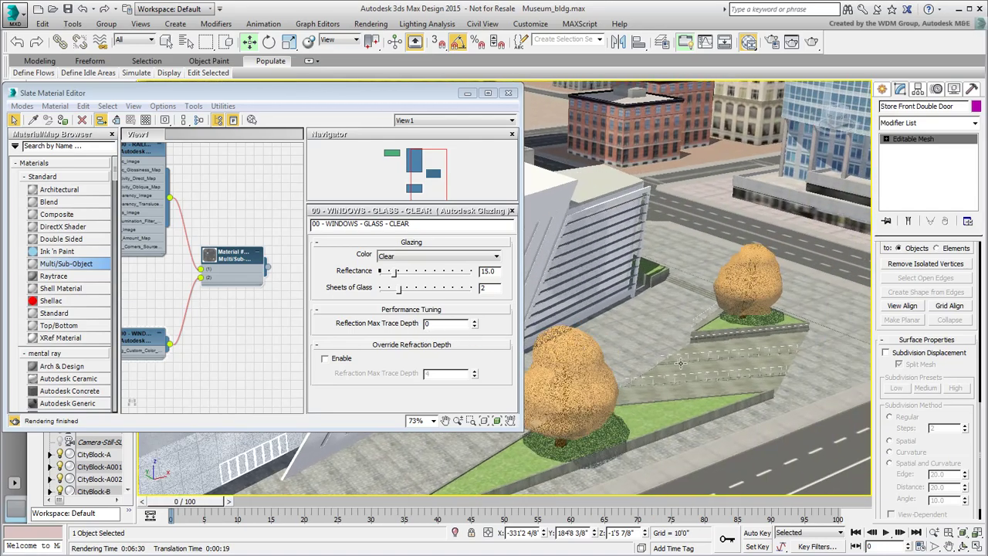
{"action": "scroll", "coordinate": [680, 321], "scroll_direction": "up", "scroll_amount": 6}
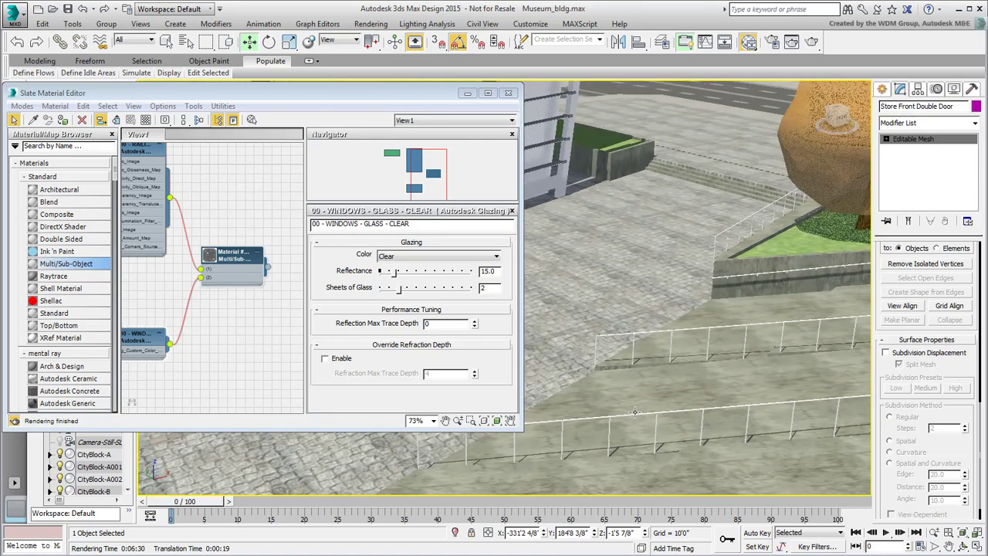
{"action": "scroll", "coordinate": [609, 445], "scroll_direction": "up", "scroll_amount": 3}
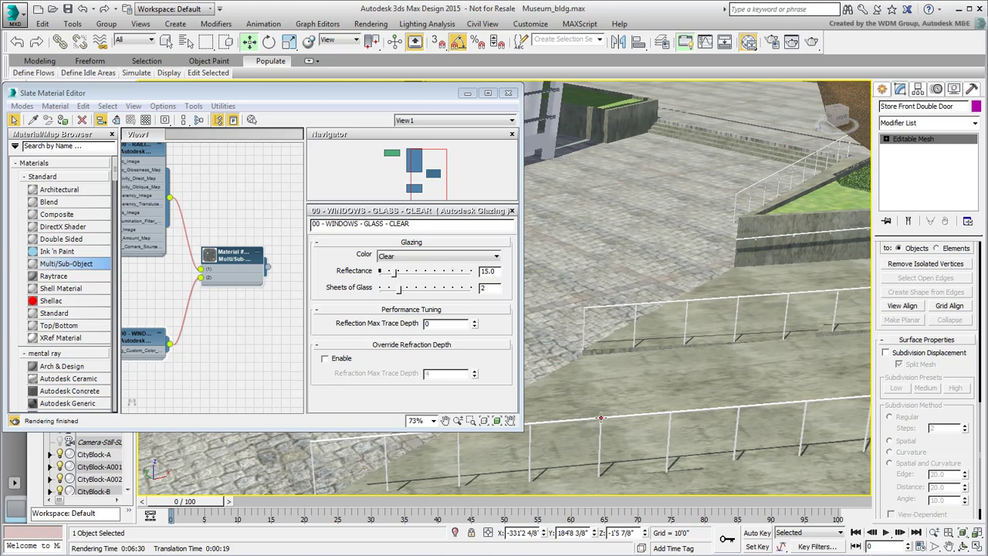
{"action": "left_click", "coordinate": [601, 417]}
{"action": "middle_click_drag", "start_coordinate": [201, 246], "coordinate": [233, 284]}
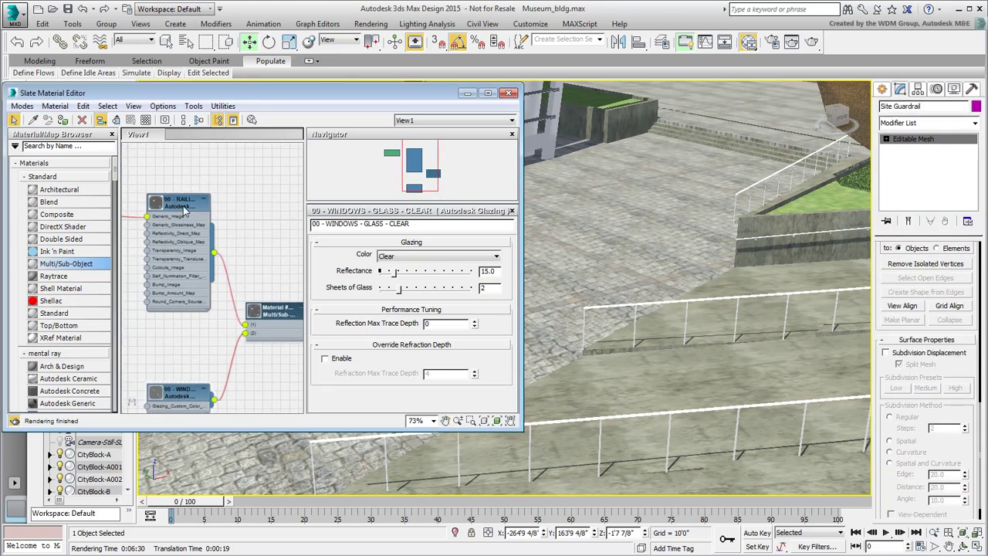
{"action": "double_click", "coordinate": [185, 208]}
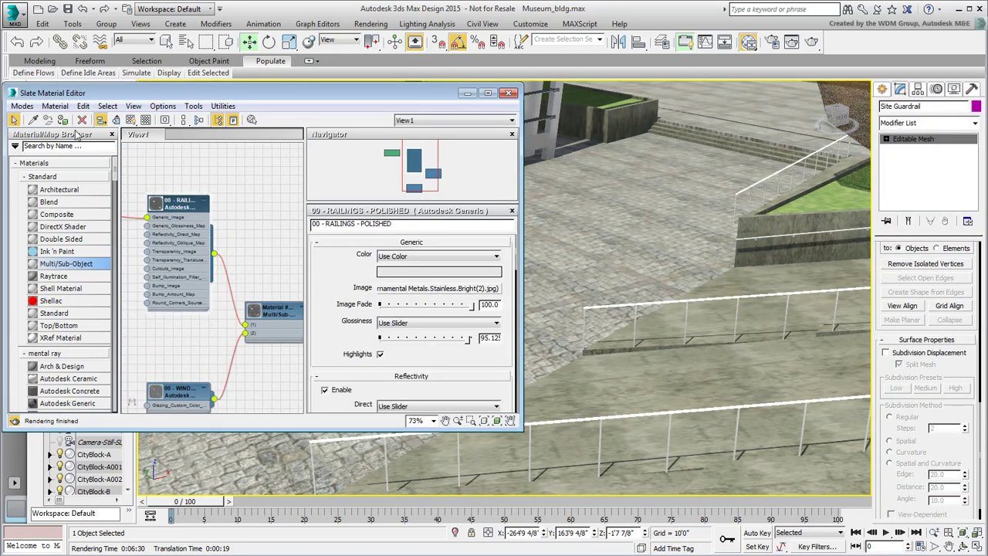
Select the wall handrail on the planter wall and assign the 00 - RAILINGS - POLISHED material to it
{"action": "middle_click_drag", "start_coordinate": [744, 226], "coordinate": [671, 314]}
{"action": "scroll", "coordinate": [660, 280], "scroll_direction": "up", "scroll_amount": 4}
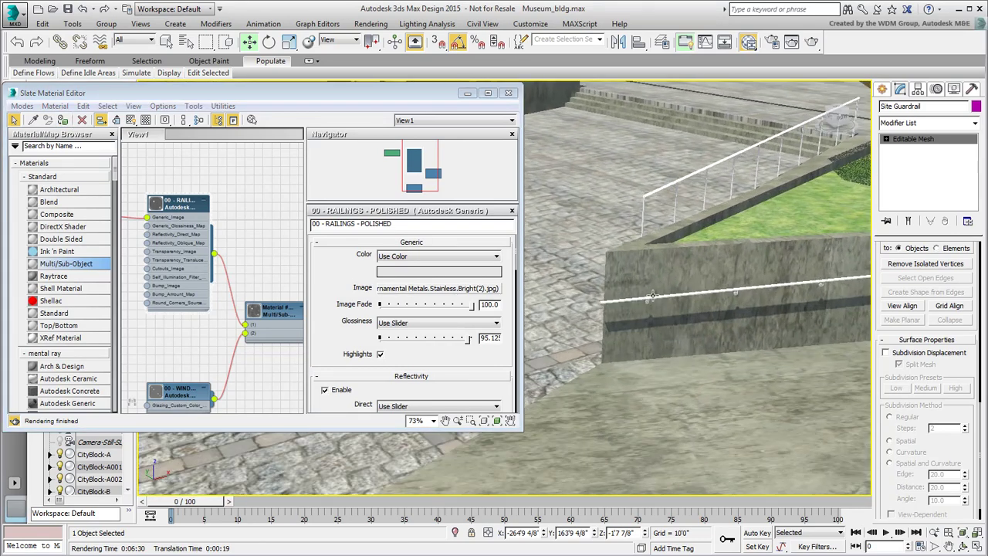
{"action": "left_click", "coordinate": [652, 294]}
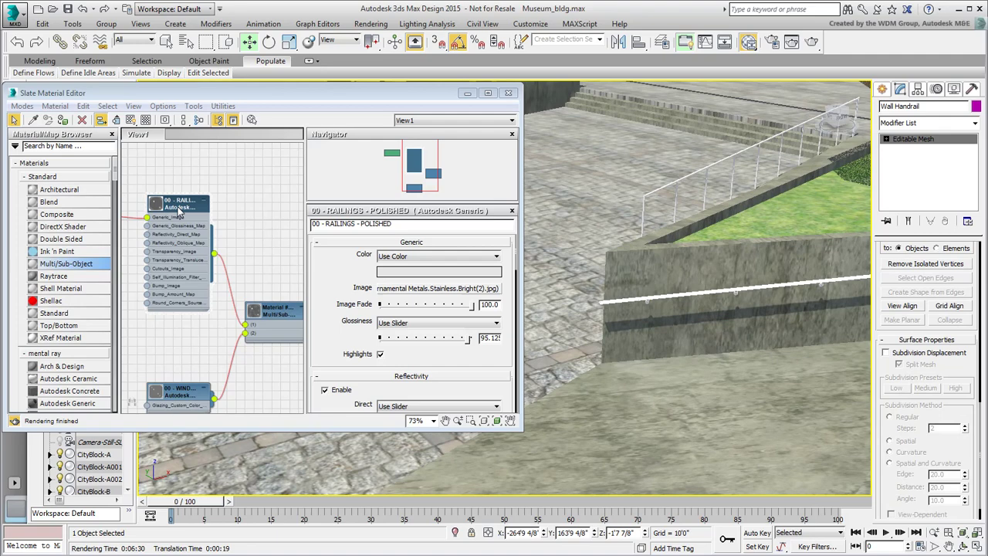
{"action": "left_click", "coordinate": [178, 211]}
{"action": "left_click", "coordinate": [63, 120]}
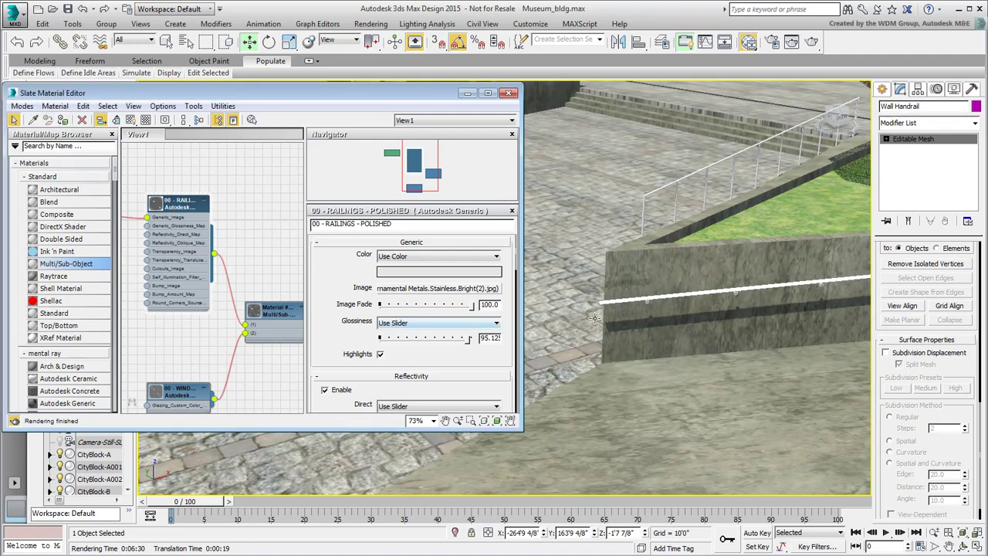
Close the Slate Material Editor and frame the museum building's corner with its trees and slanted facade
{"action": "scroll", "coordinate": [596, 292], "scroll_direction": "down", "scroll_amount": 5}
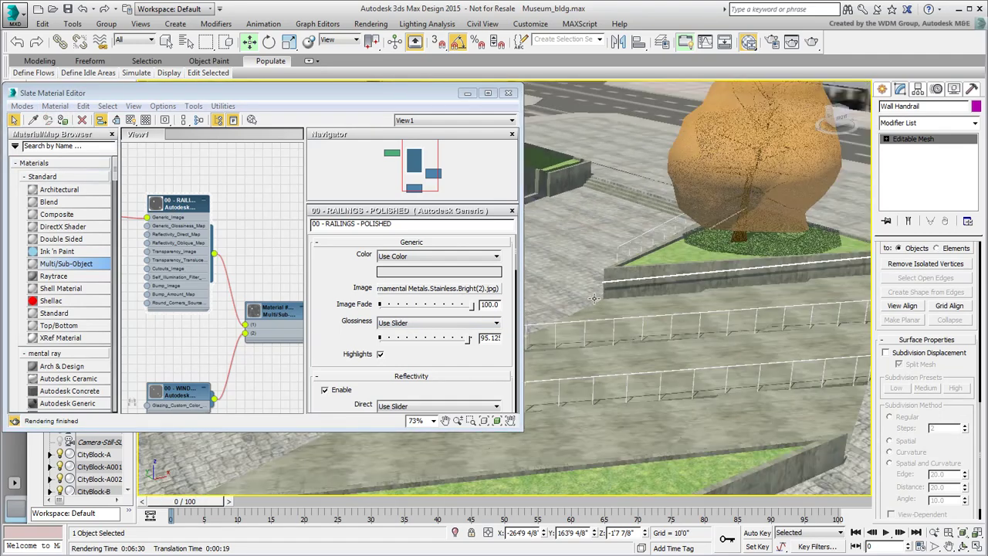
{"action": "middle_click_drag", "start_coordinate": [598, 297], "coordinate": [657, 296], "text": "alt"}
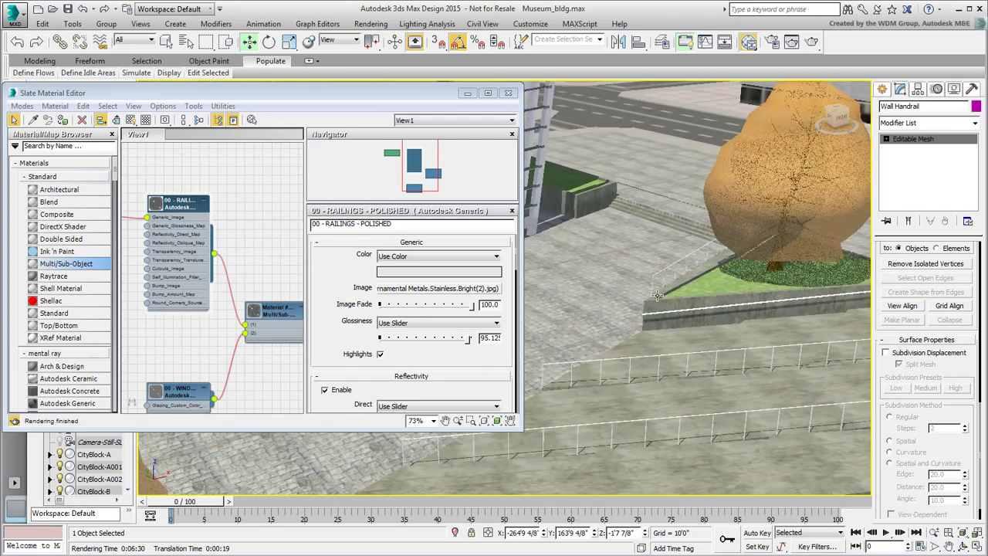
{"action": "scroll", "coordinate": [656, 295], "scroll_direction": "down", "scroll_amount": 3}
{"action": "left_click", "coordinate": [507, 93]}
{"action": "scroll", "coordinate": [511, 283], "scroll_direction": "down", "scroll_amount": 3}
{"action": "middle_click_drag", "start_coordinate": [512, 283], "coordinate": [384, 278], "text": "alt"}
{"action": "middle_click_drag", "start_coordinate": [384, 278], "coordinate": [676, 270]}
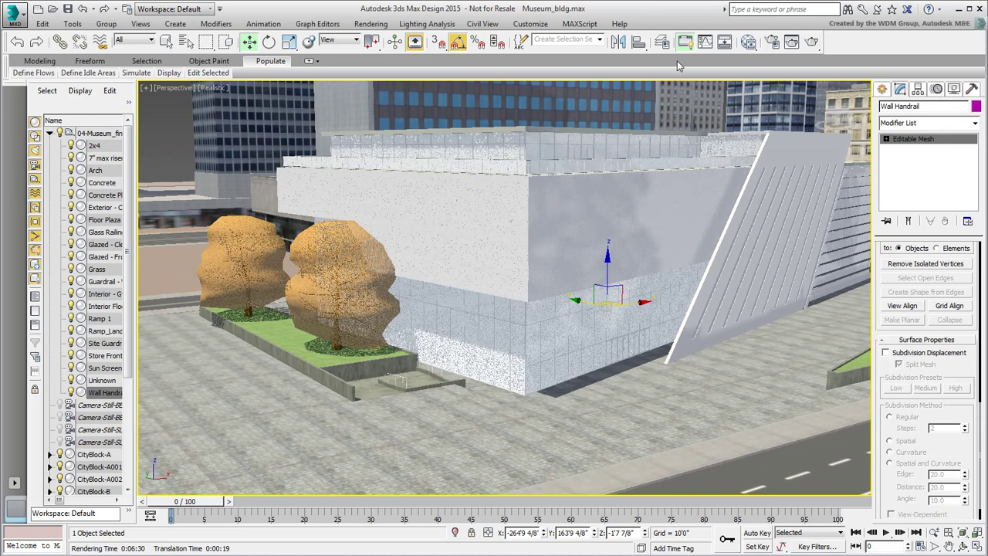
Open the Slate Material Editor, pick the material from the museum's upper facade wall and show the 00 - WINDOWS - GLASS - FROSTED parameters
{"action": "left_click", "coordinate": [749, 42]}
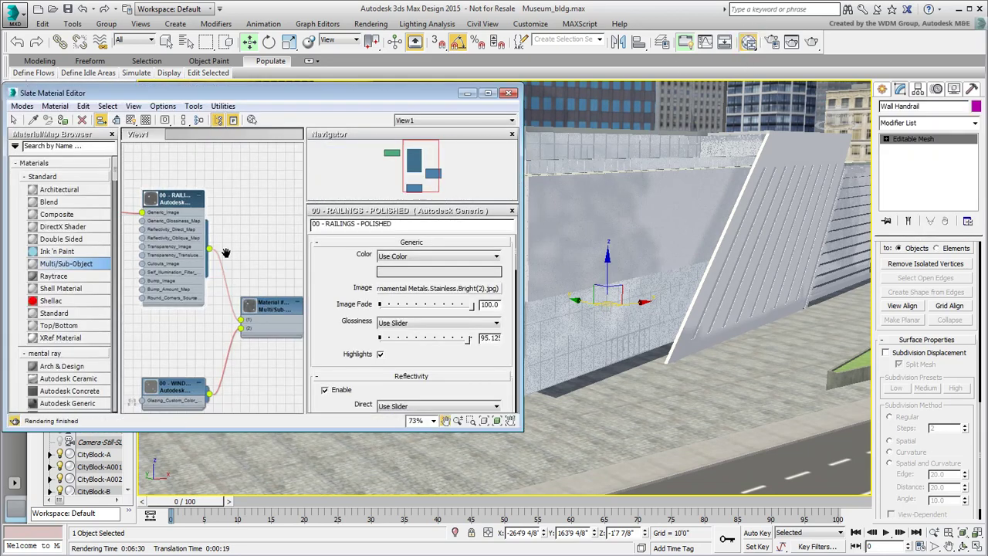
{"action": "left_click", "coordinate": [33, 120]}
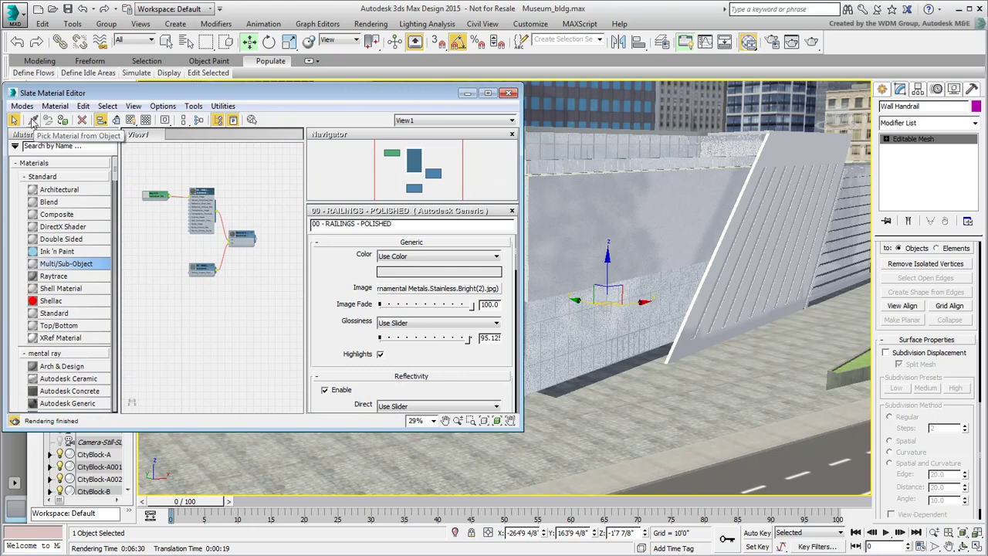
{"action": "left_click", "coordinate": [564, 229]}
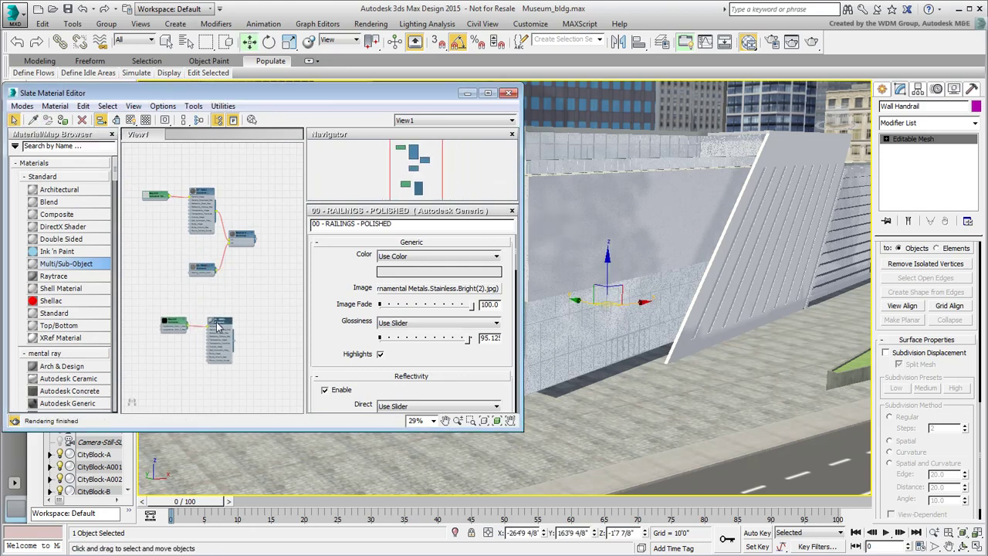
{"action": "scroll", "coordinate": [224, 280], "scroll_direction": "up", "scroll_amount": 3}
{"action": "double_click", "coordinate": [230, 291]}
{"action": "scroll", "coordinate": [226, 301], "scroll_direction": "up", "scroll_amount": 2}
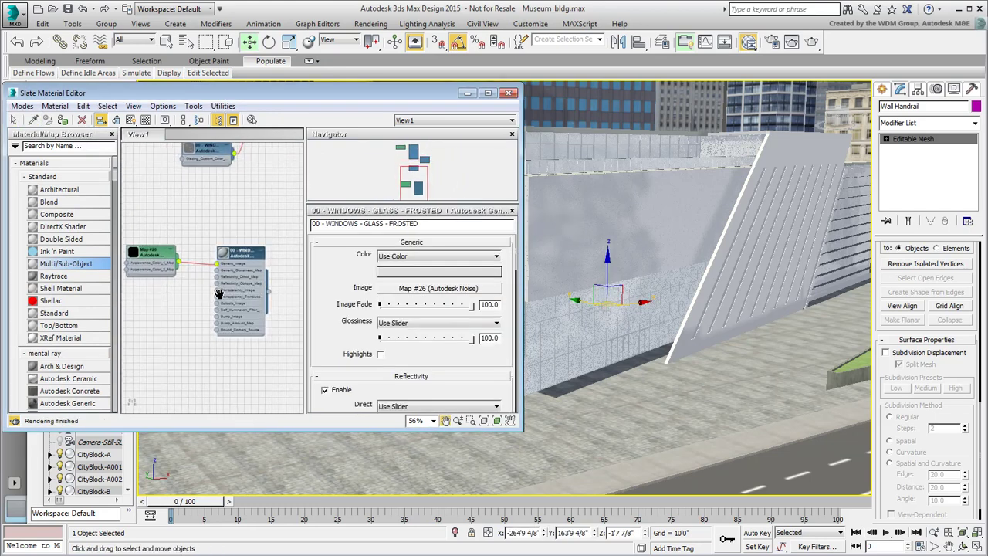
{"action": "middle_click_drag", "start_coordinate": [226, 301], "coordinate": [228, 301]}
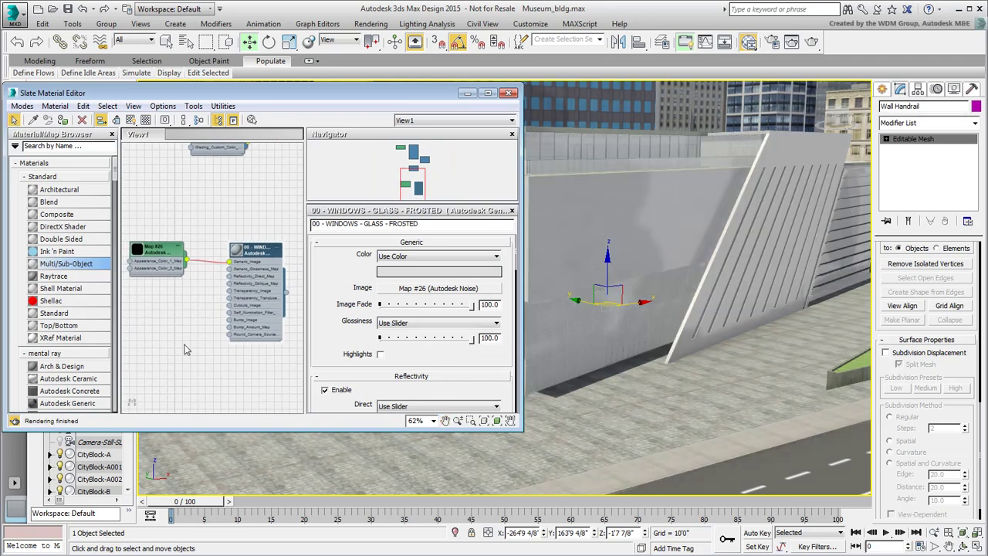
Disable the frosted glass material's transparency and set its reflectivity to 16.32 direct and 25.17 oblique
{"action": "left_click_drag", "start_coordinate": [329, 338], "coordinate": [328, 337]}
{"action": "scroll", "coordinate": [328, 337], "scroll_direction": "down", "scroll_amount": 5}
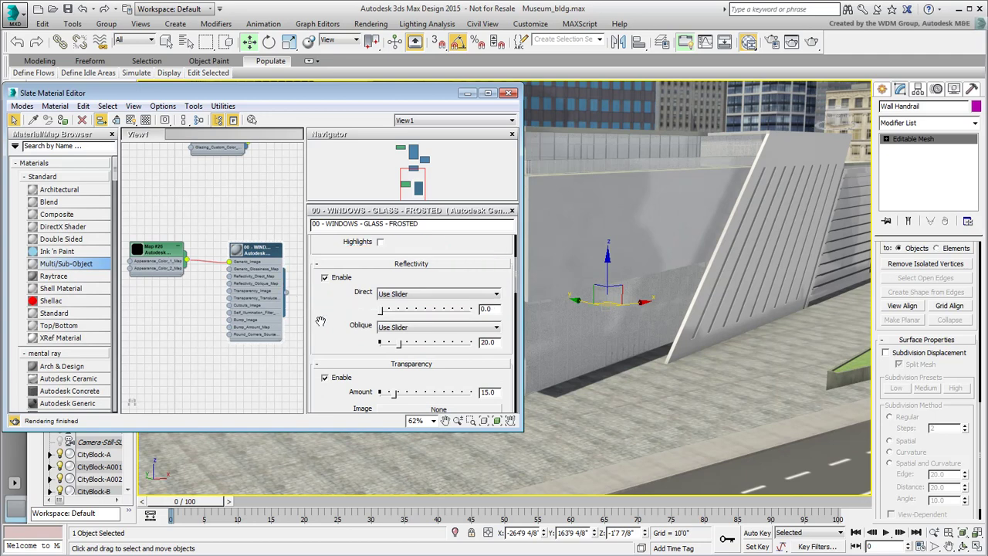
{"action": "left_click_drag", "start_coordinate": [318, 322], "coordinate": [323, 228]}
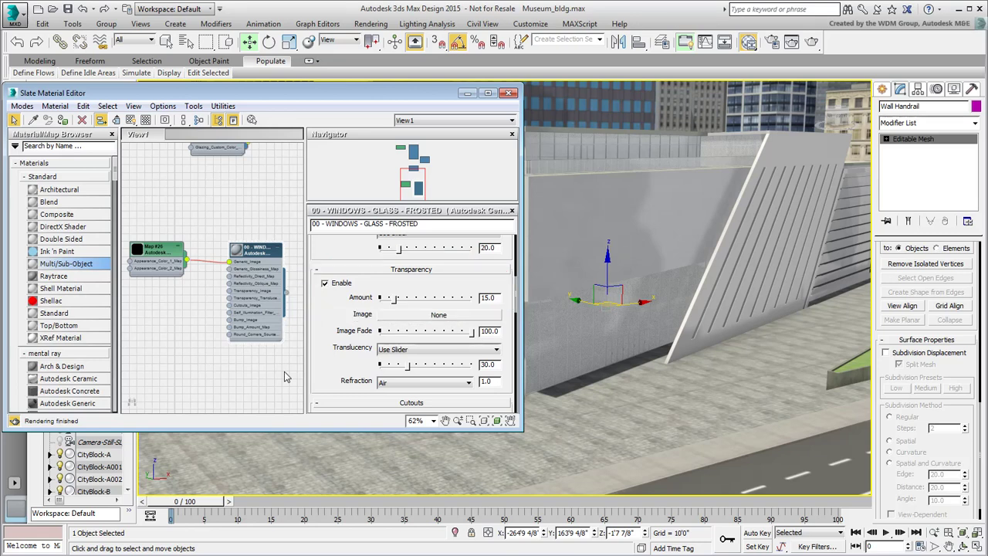
{"action": "left_click", "coordinate": [325, 284]}
{"action": "left_click_drag", "start_coordinate": [318, 313], "coordinate": [316, 392]}
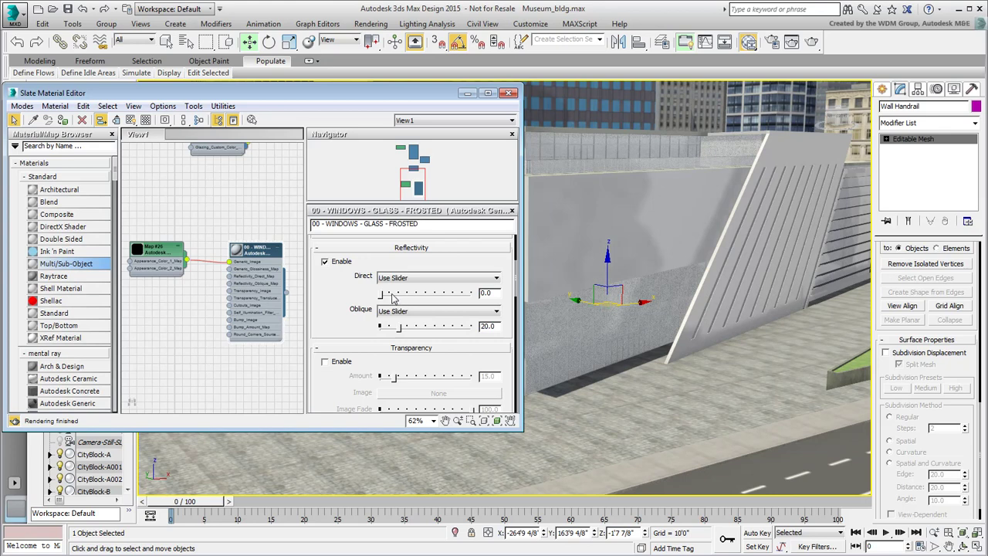
{"action": "left_click_drag", "start_coordinate": [380, 293], "coordinate": [402, 328]}
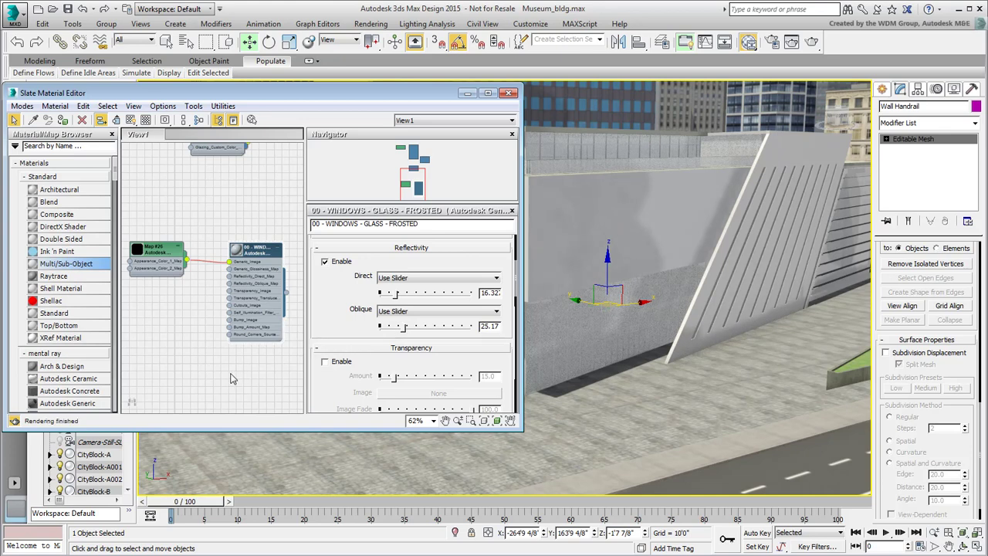
Enable bump on the frosted glass material and assign a Tiles map as its bump image
{"action": "scroll", "coordinate": [328, 383], "scroll_direction": "down", "scroll_amount": 10}
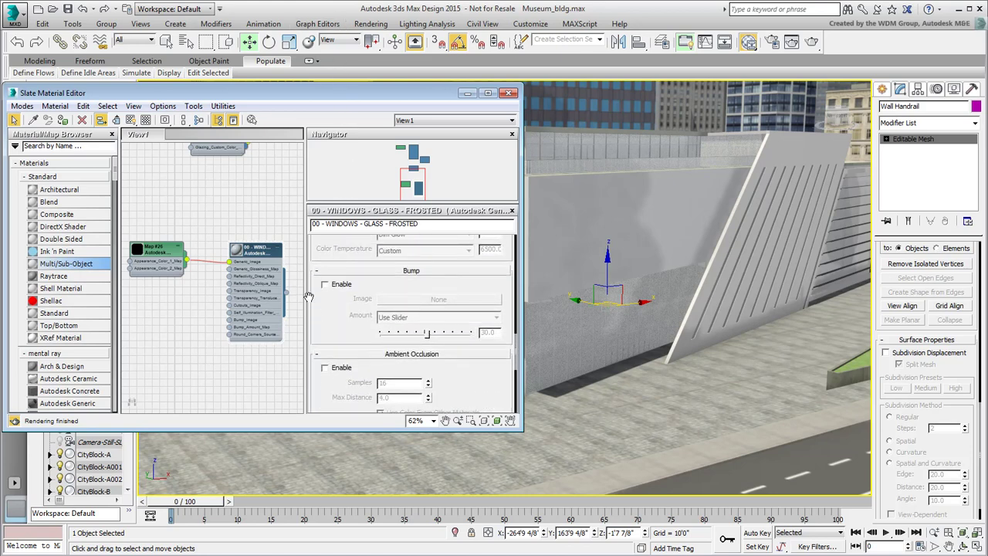
{"action": "left_click", "coordinate": [325, 284]}
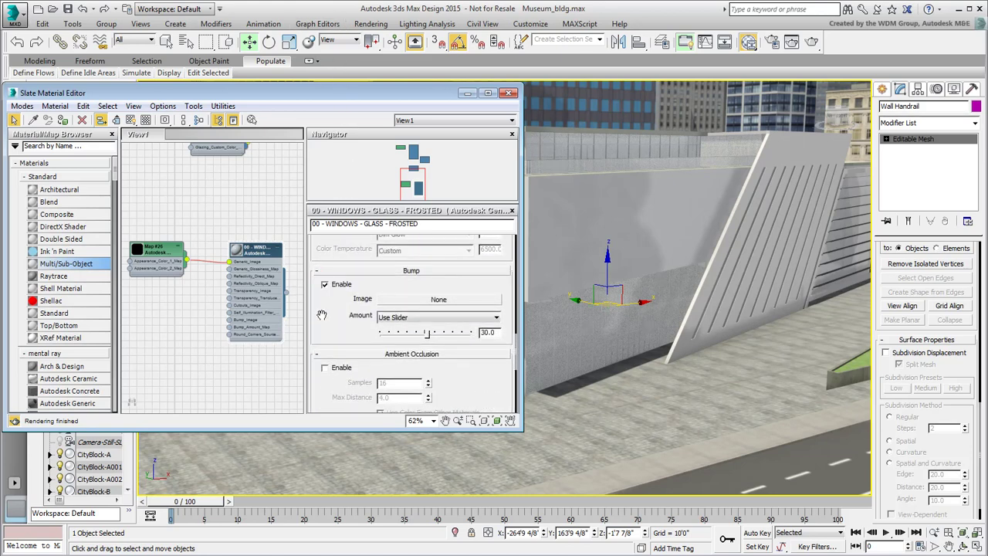
{"action": "left_click", "coordinate": [428, 299]}
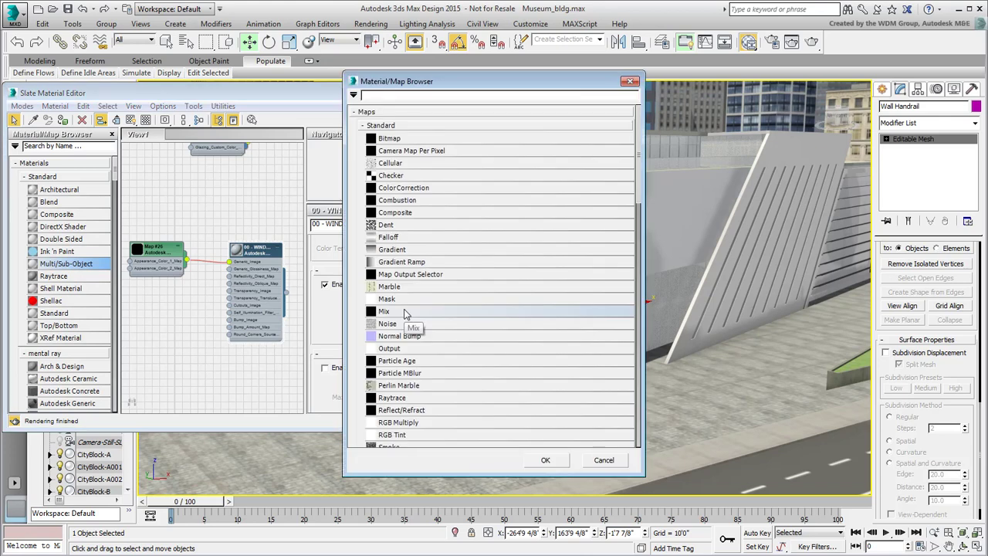
{"action": "scroll", "coordinate": [506, 303], "scroll_direction": "down", "scroll_amount": 3}
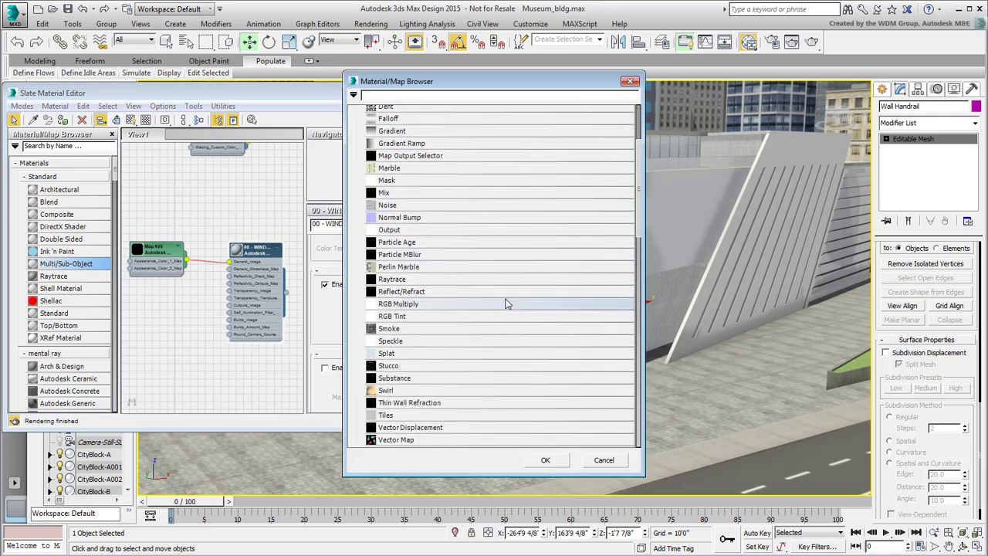
{"action": "scroll", "coordinate": [506, 303], "scroll_direction": "down", "scroll_amount": 1}
{"action": "left_click", "coordinate": [394, 371]}
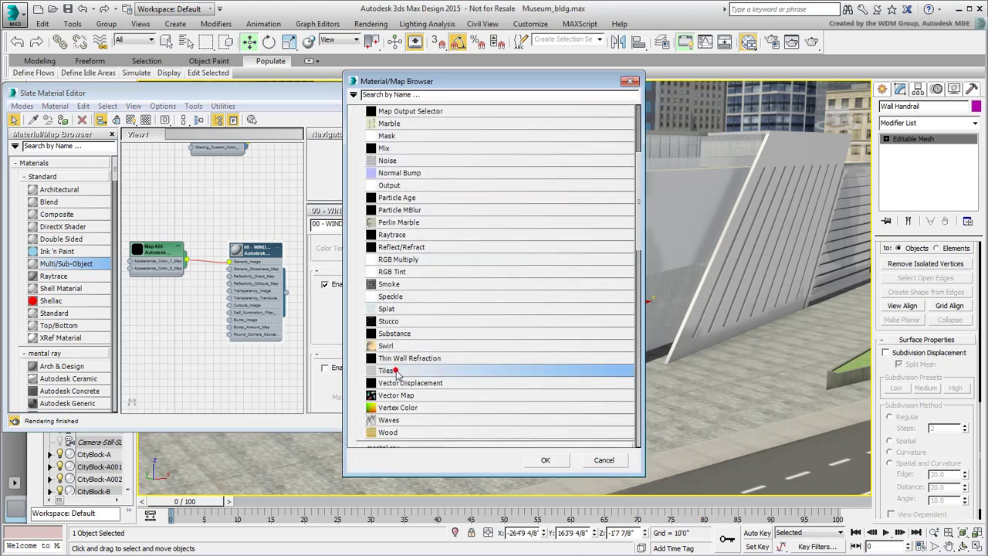
{"action": "left_click", "coordinate": [545, 459]}
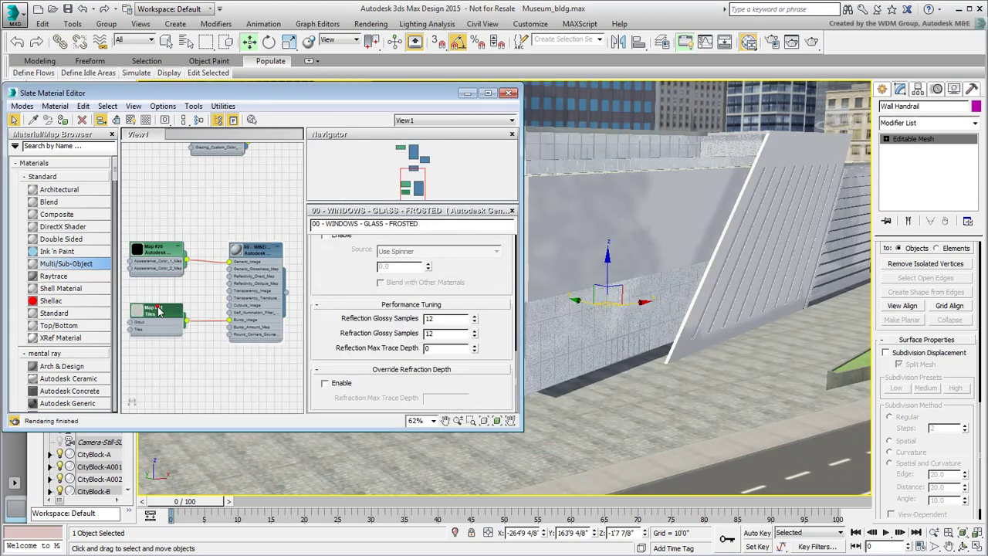
Open the Tiles map's parameters, enlarge its node preview and set its real-world width and height to 24'0" each
{"action": "double_click", "coordinate": [158, 310]}
{"action": "middle_click_drag", "start_coordinate": [162, 346], "coordinate": [200, 326]}
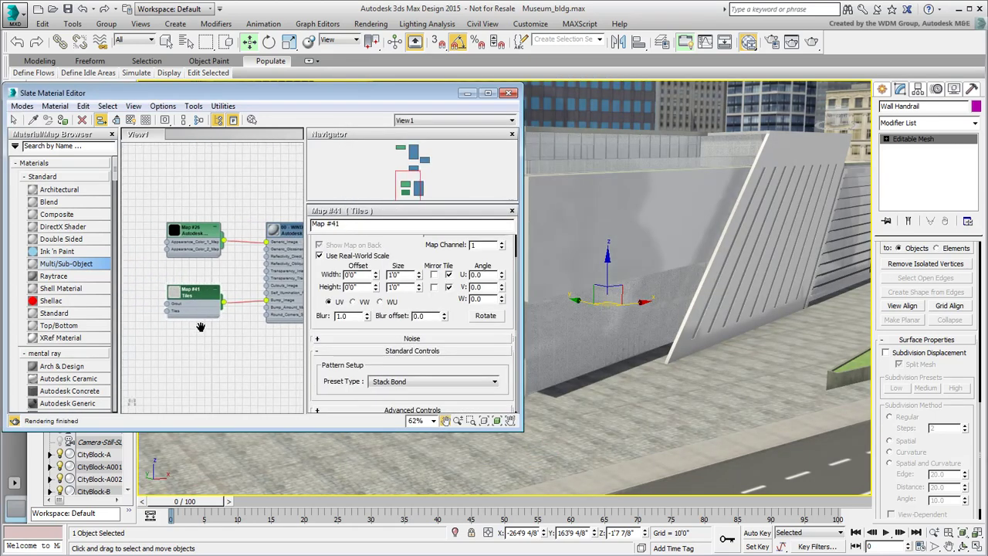
{"action": "scroll", "coordinate": [200, 326], "scroll_direction": "up", "scroll_amount": 1}
{"action": "double_click", "coordinate": [176, 296]}
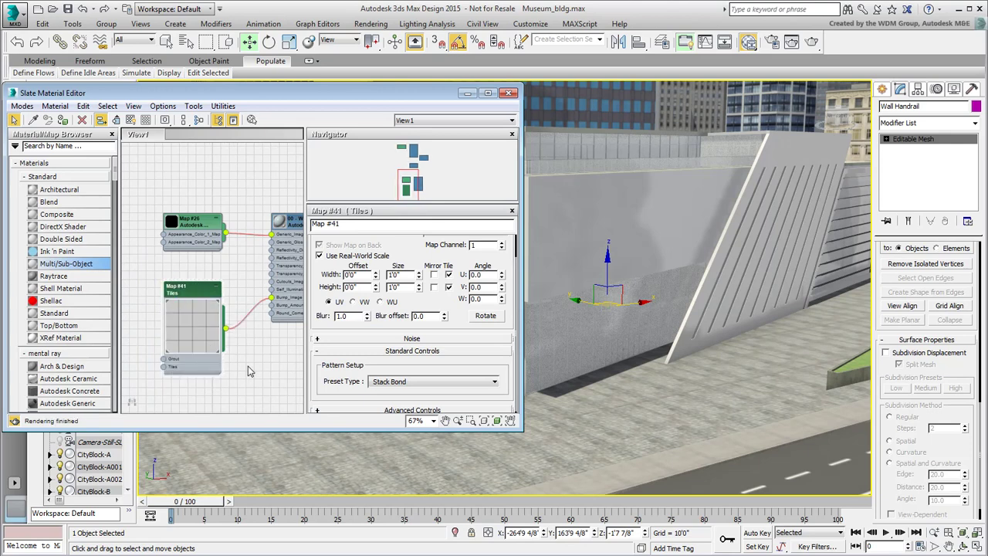
{"action": "middle_click_drag", "start_coordinate": [248, 368], "coordinate": [224, 358]}
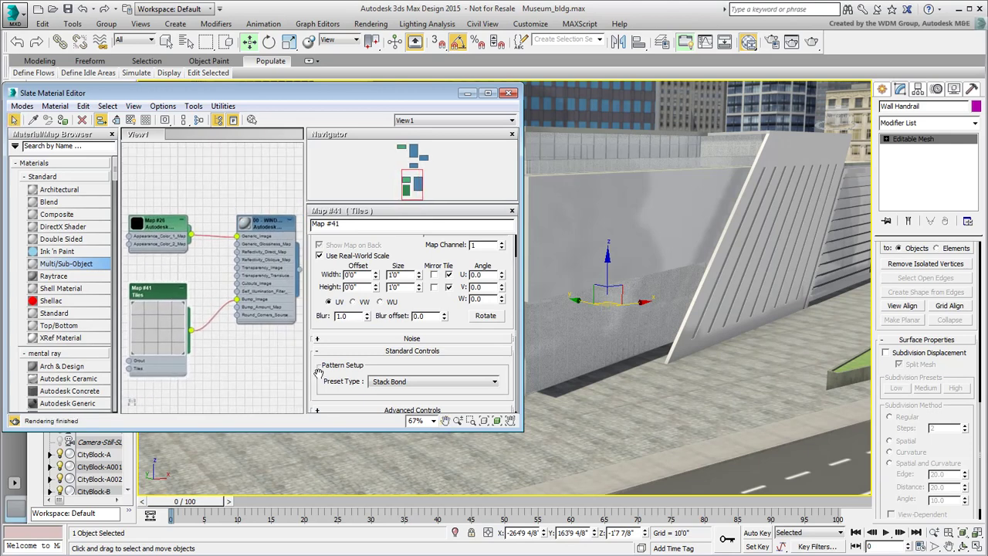
{"action": "left_click_drag", "start_coordinate": [318, 375], "coordinate": [318, 372]}
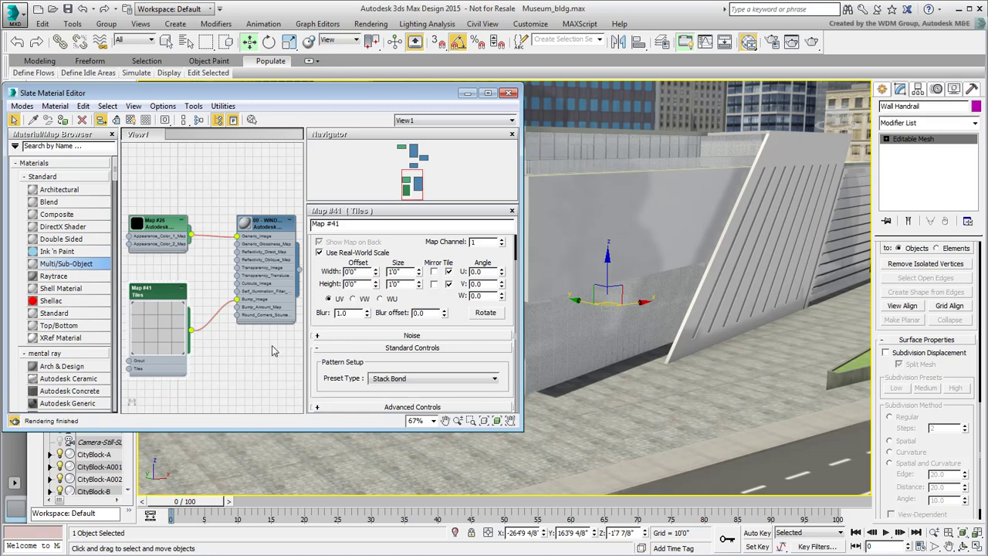
{"action": "double_click", "coordinate": [405, 272]}
{"action": "type", "text": "24"}
{"action": "key", "text": "Tab"}
Display the Tiles map shaded in the viewport and bring the museum's facade corner into view
{"action": "left_click", "coordinate": [159, 292]}
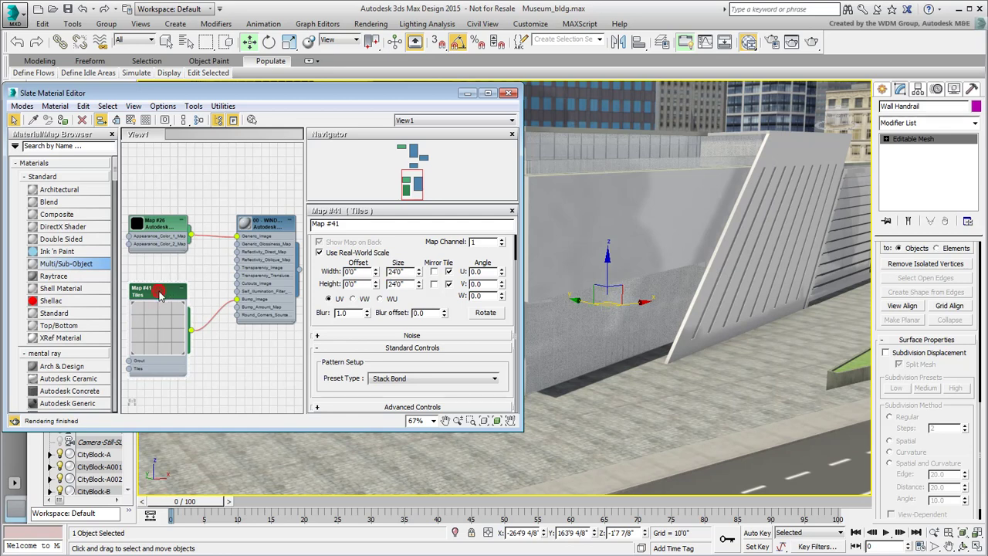
{"action": "left_click", "coordinate": [131, 121]}
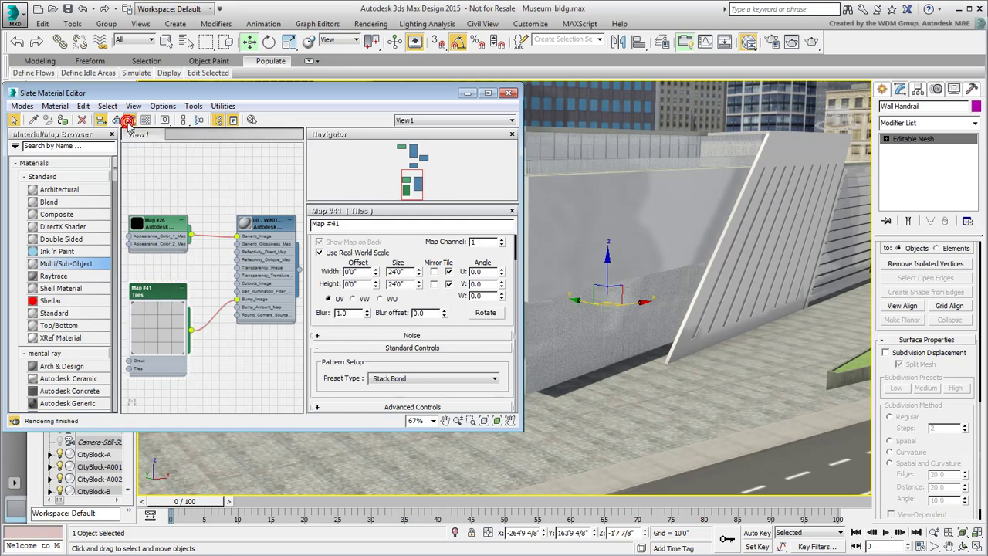
{"action": "middle_click_drag", "start_coordinate": [633, 328], "coordinate": [743, 338]}
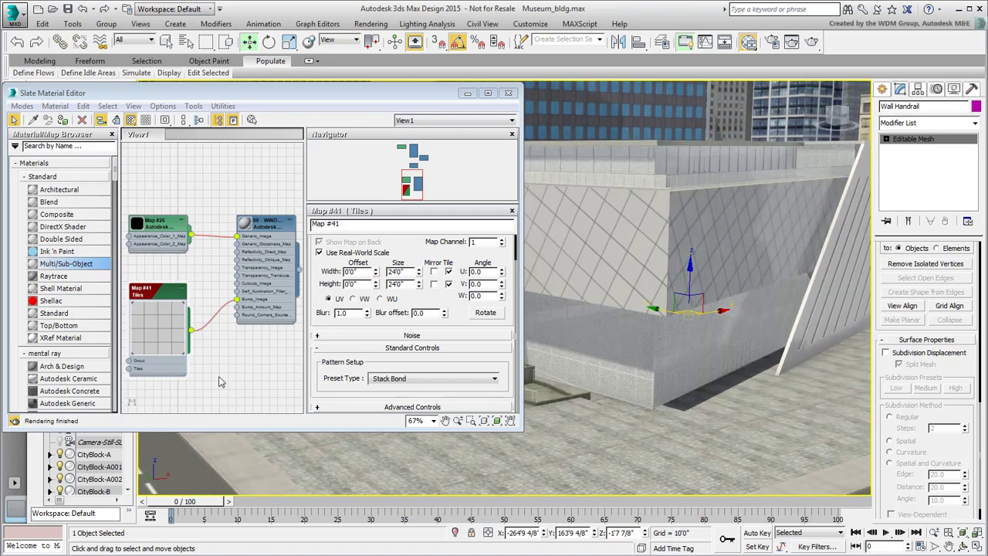
Expand the Tiles map's advanced controls and set the horizontal and vertical grout gaps to 0.25
{"action": "left_click", "coordinate": [358, 407]}
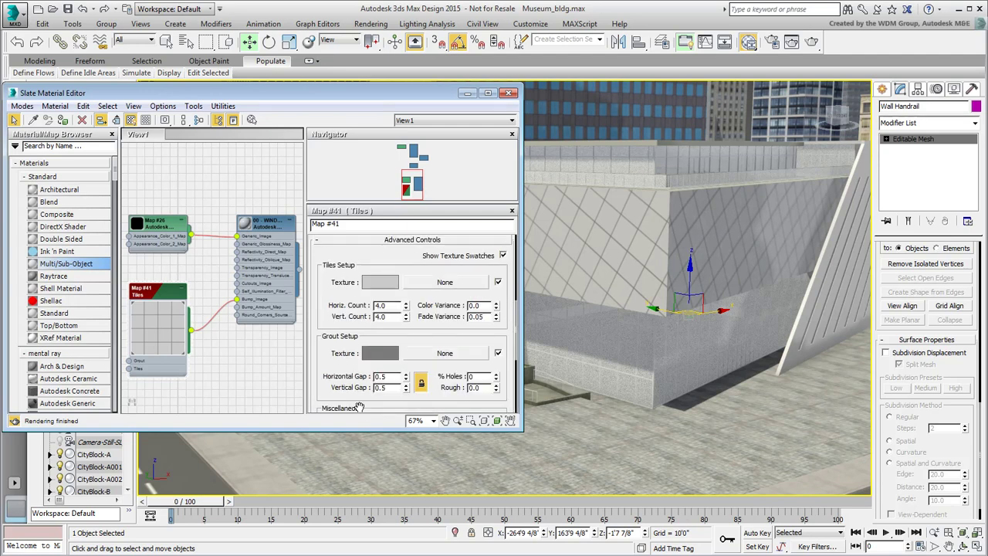
{"action": "left_click_drag", "start_coordinate": [319, 351], "coordinate": [317, 318]}
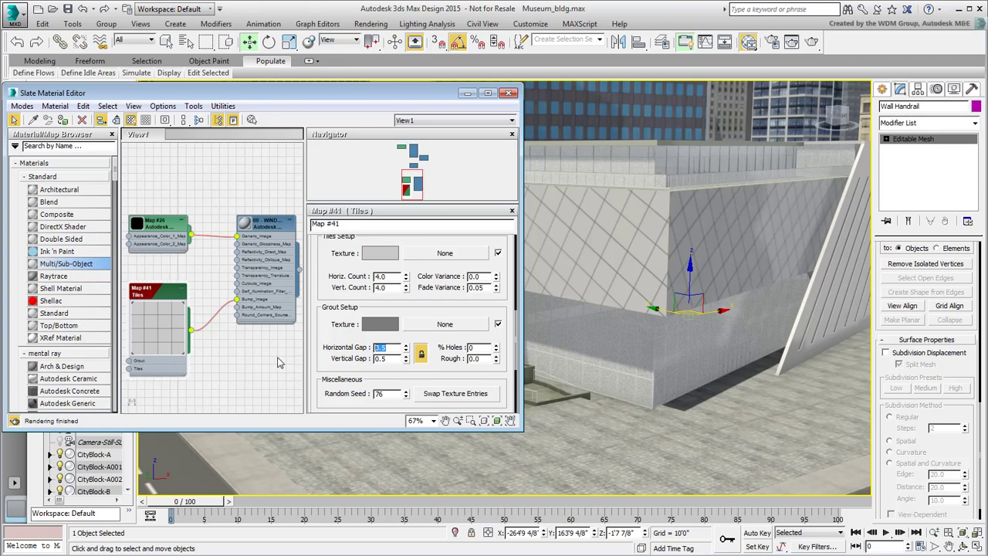
{"action": "type", "text": "0.25"}
{"action": "key", "text": "Return"}
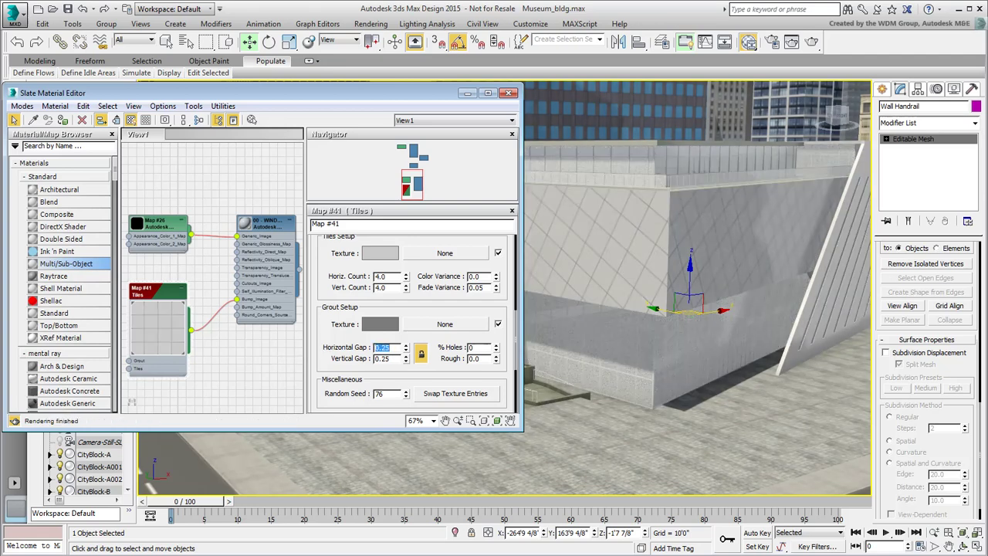
Lighten the Tiles map's tile color and darken its grout color to RGB 17, 17, 17
{"action": "left_click", "coordinate": [380, 254]}
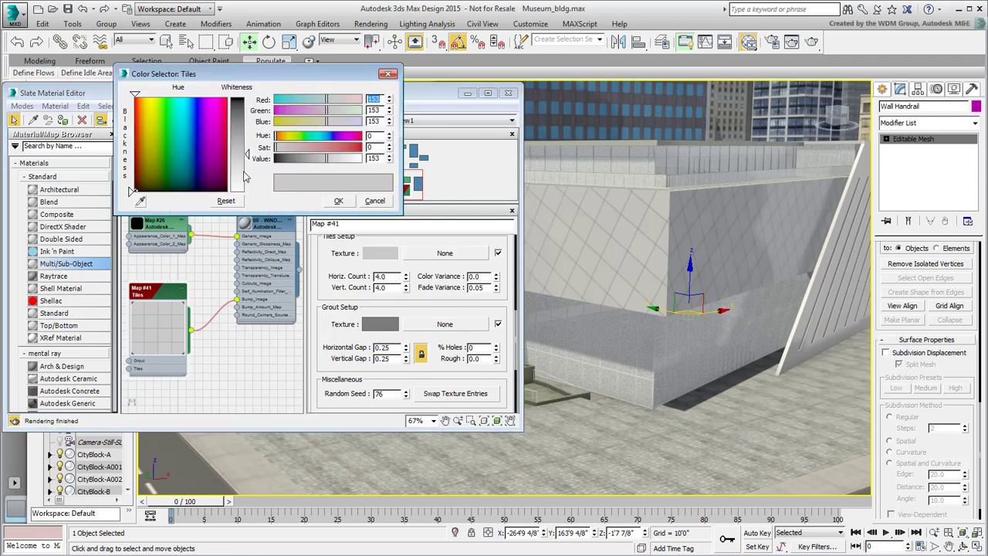
{"action": "left_click", "coordinate": [244, 173]}
{"action": "left_click", "coordinate": [374, 324]}
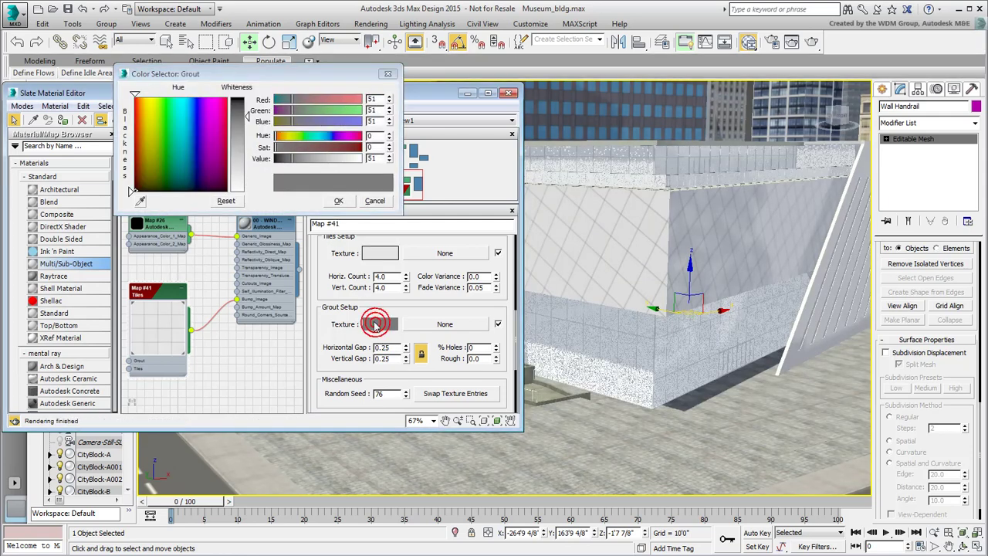
{"action": "left_click", "coordinate": [242, 104]}
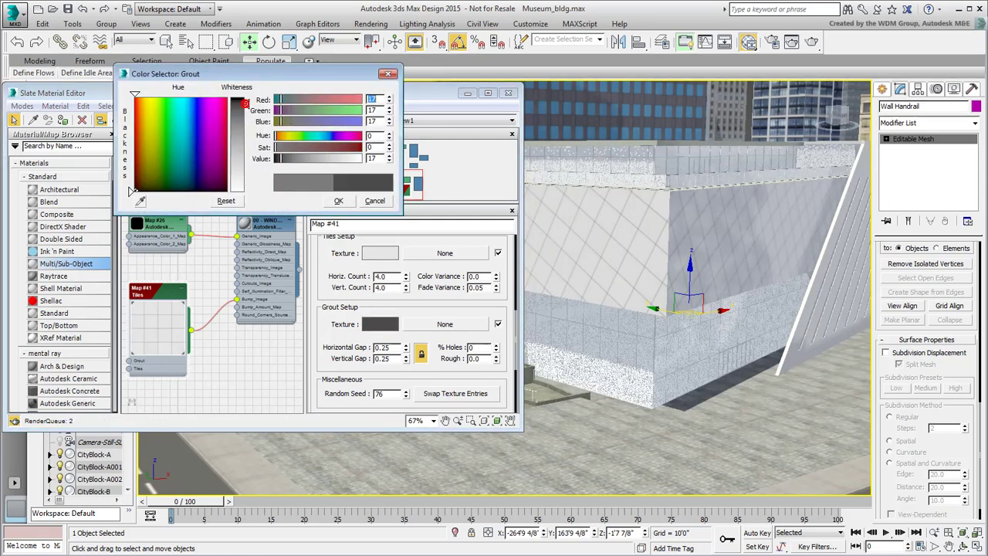
{"action": "left_click", "coordinate": [340, 201]}
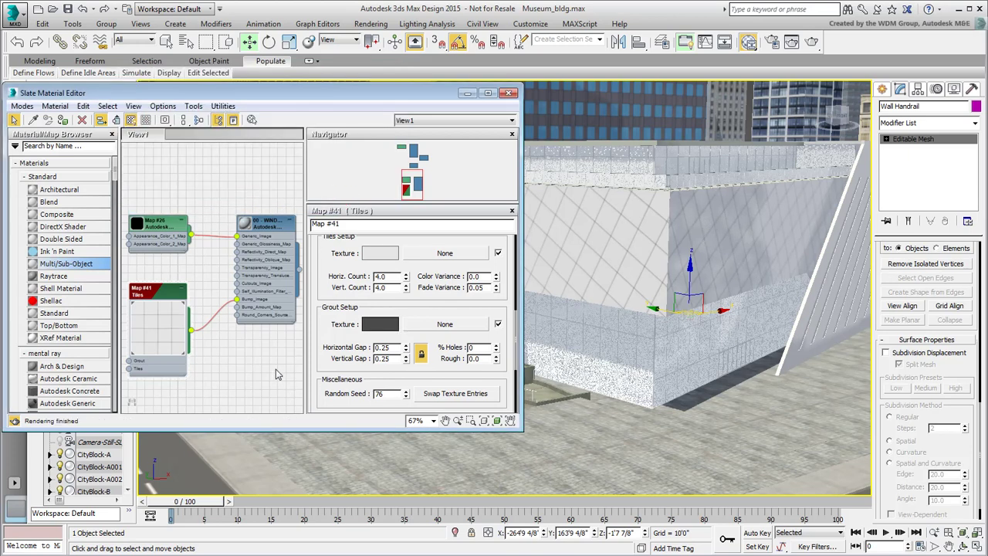
Return to the frosted glass material's parameters and set its bump amount to 70
{"action": "double_click", "coordinate": [257, 225]}
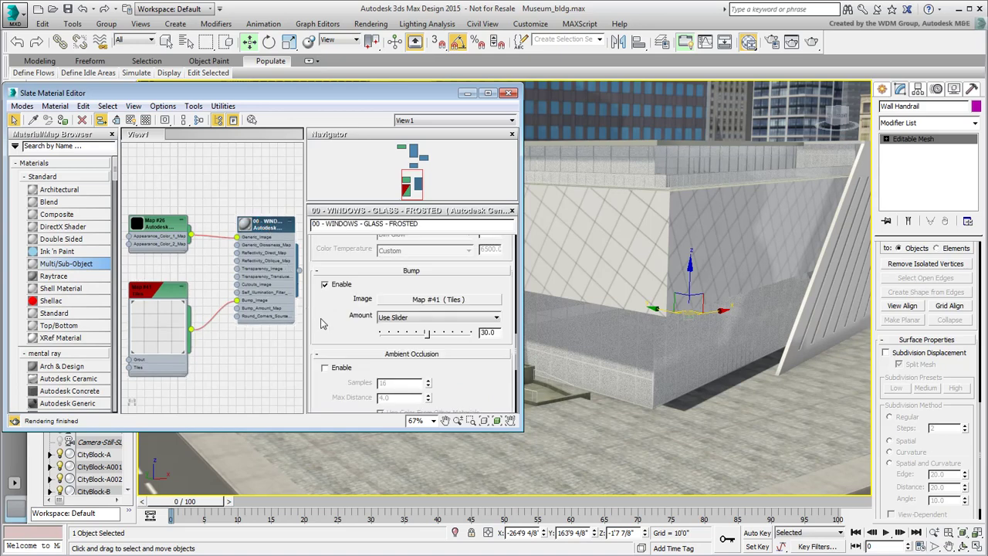
{"action": "left_click_drag", "start_coordinate": [426, 332], "coordinate": [429, 333]}
{"action": "left_click", "coordinate": [497, 331]}
{"action": "type", "text": "70"}
{"action": "key", "text": "Return"}
{"action": "left_click", "coordinate": [271, 376]}
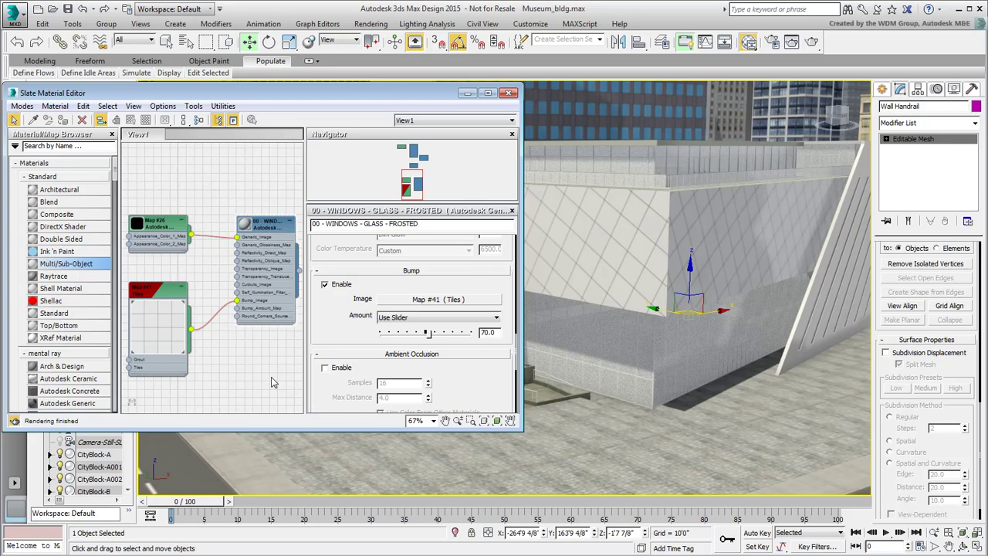
Close the Slate Material Editor, orbit to frame the museum's corner and render the Perspective view
{"action": "left_click", "coordinate": [508, 92]}
{"action": "middle_click_drag", "start_coordinate": [658, 325], "coordinate": [518, 343], "text": "alt"}
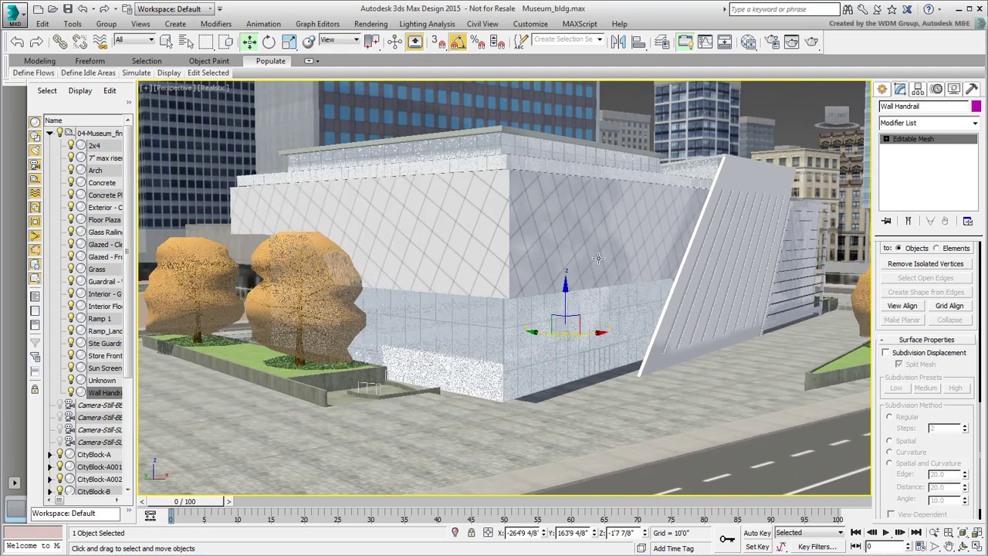
{"action": "left_click", "coordinate": [811, 41]}
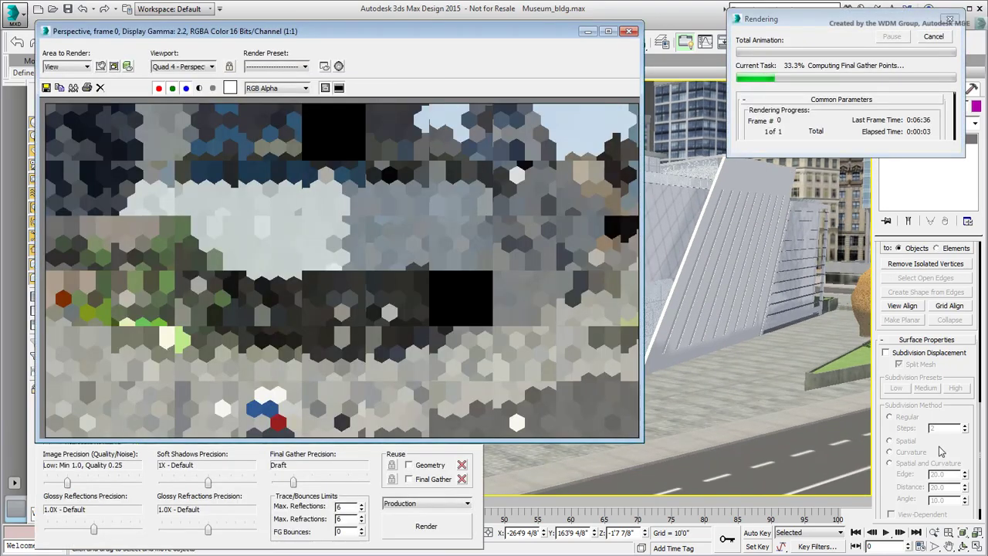